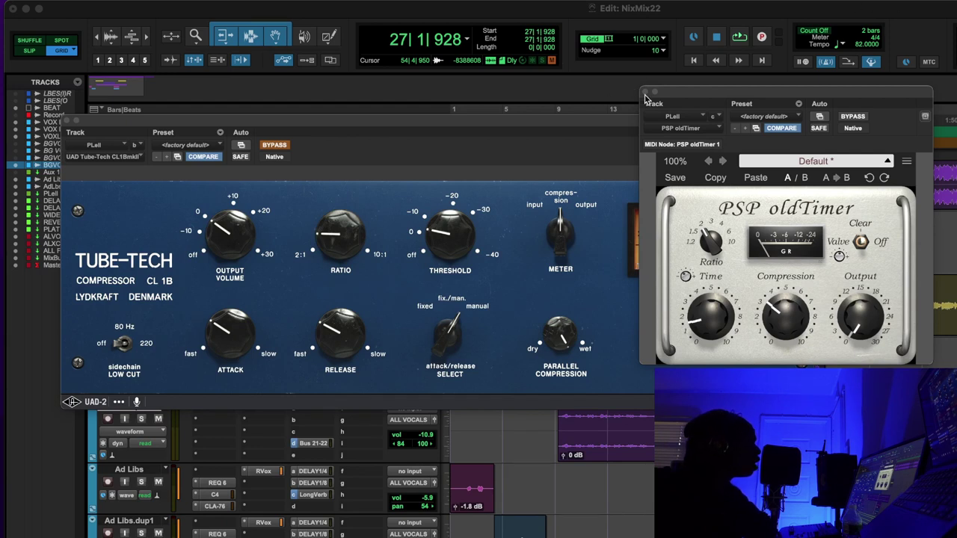
Close the Tube-Tech CL 1B and PSP oldTimer windows and place the playback cursor at bar 16
left_click(67, 120)
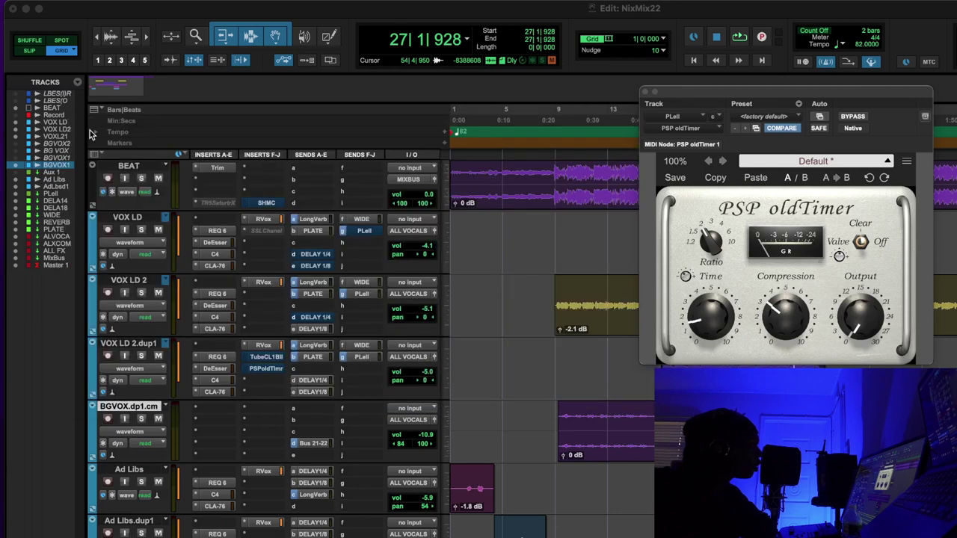
left_click(645, 91)
left_click(643, 118)
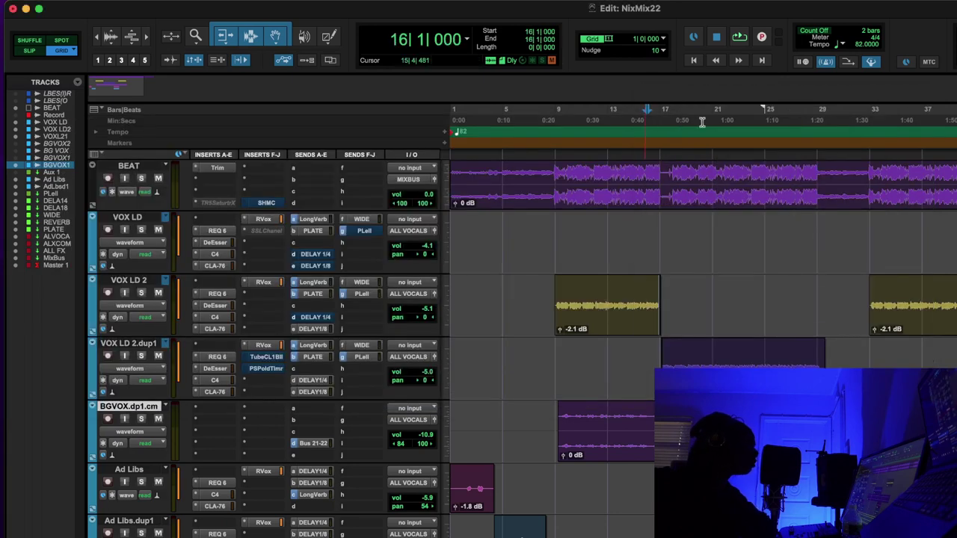
Play the song from bar 16, raise the BGVOX.dp1.cm track's volume to -9.6 dB, and stop playback
left_click(739, 37)
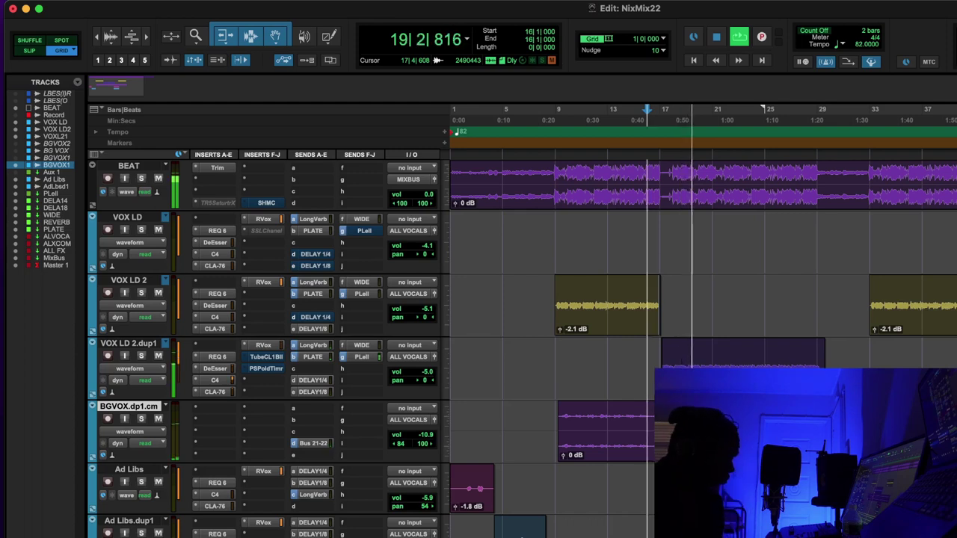
left_click(429, 437)
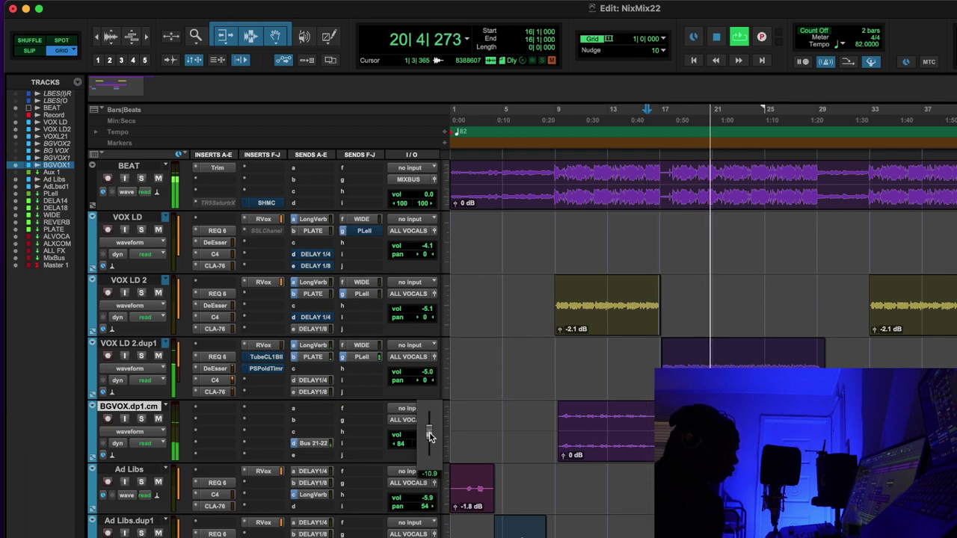
left_click_drag(429, 437, 429, 437)
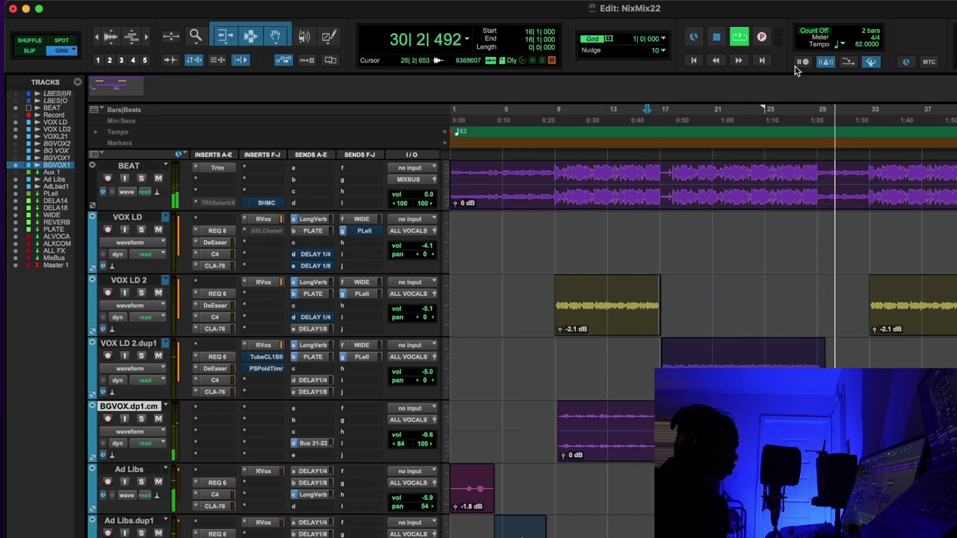
left_click(715, 39)
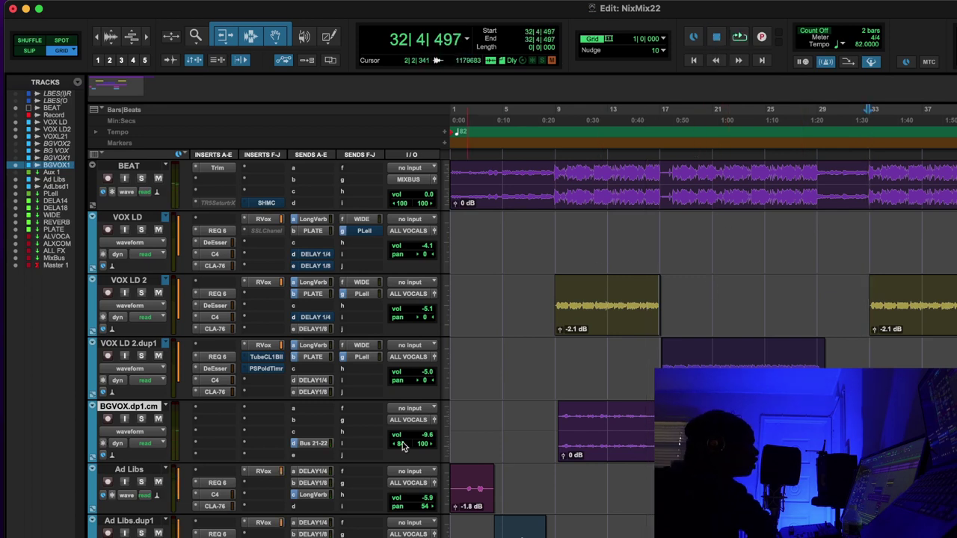
Open the PLell track's CLA-2A, CLA-3A and Fairchild 660 compressors together and arrange their windows for side-by-side viewing
key("ctrl+alt+super+w")
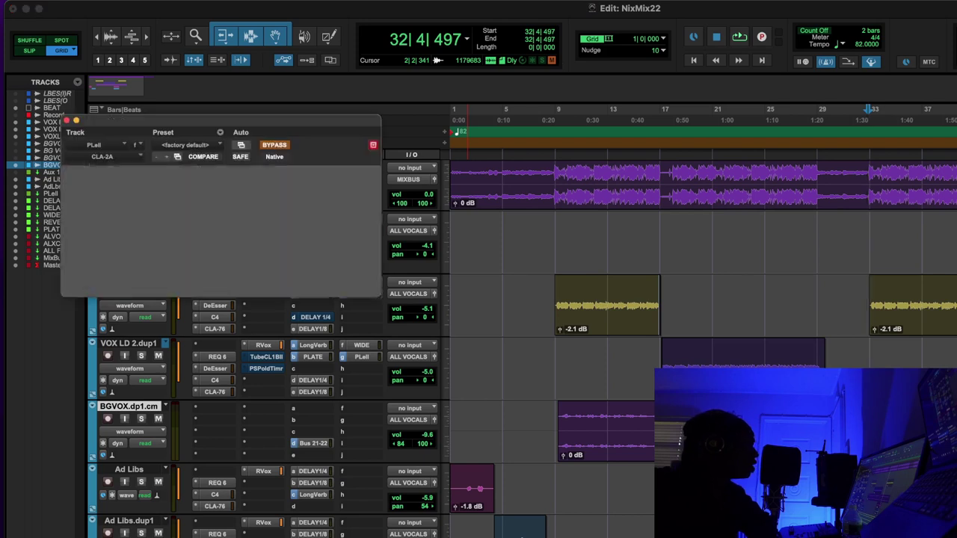
left_click(373, 145)
key("ctrl+alt+super+w")
left_click(396, 146)
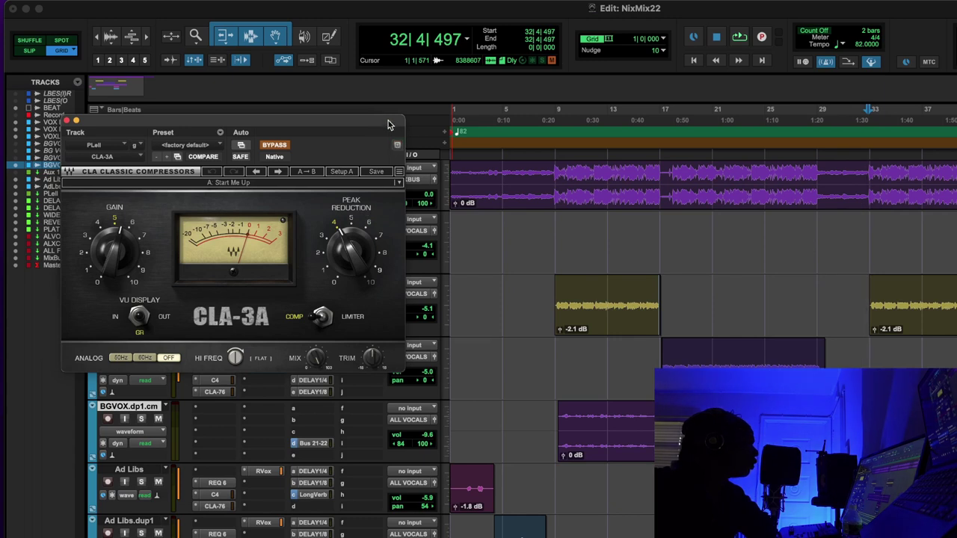
left_click_drag(388, 125, 385, 281)
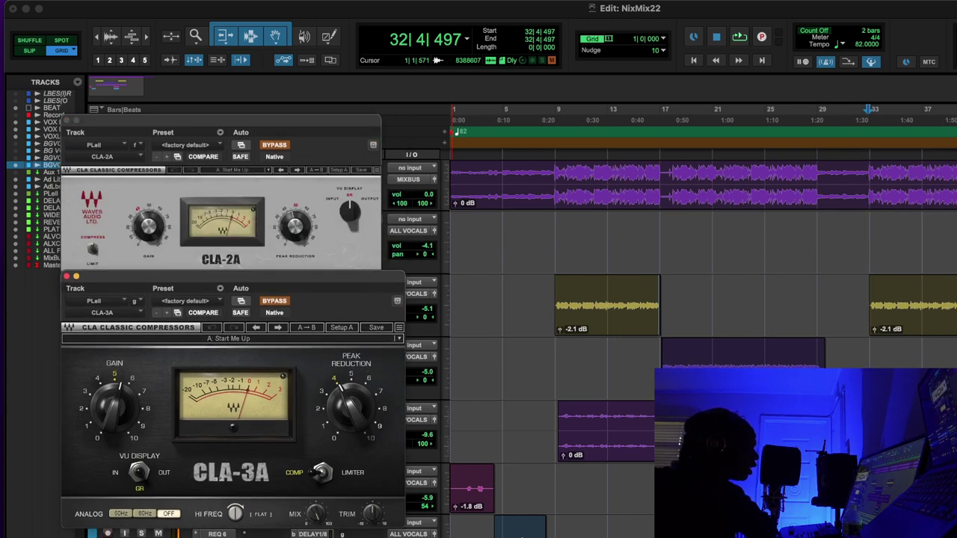
left_click_drag(326, 120, 674, 111)
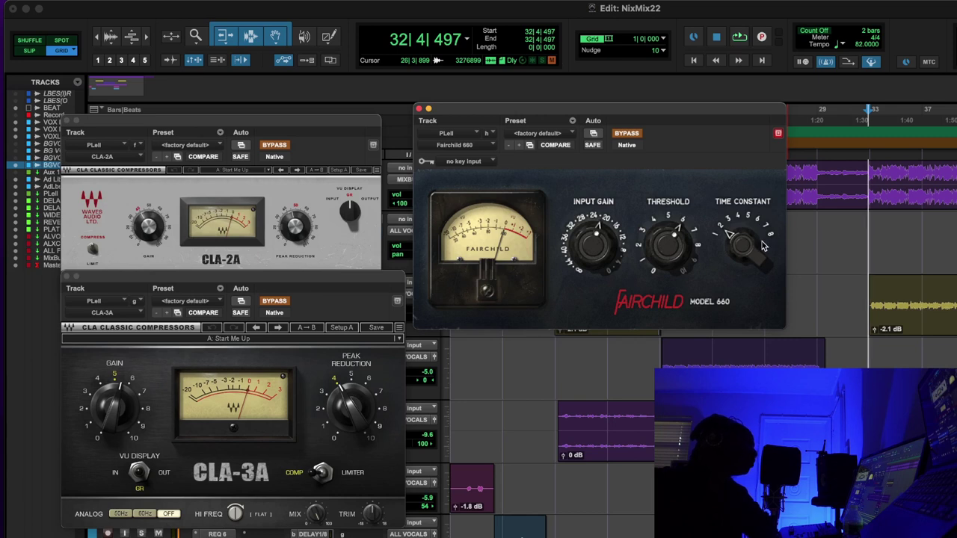
Close the Fairchild 660, CLA-3A and CLA-2A compressor windows
left_click(418, 110)
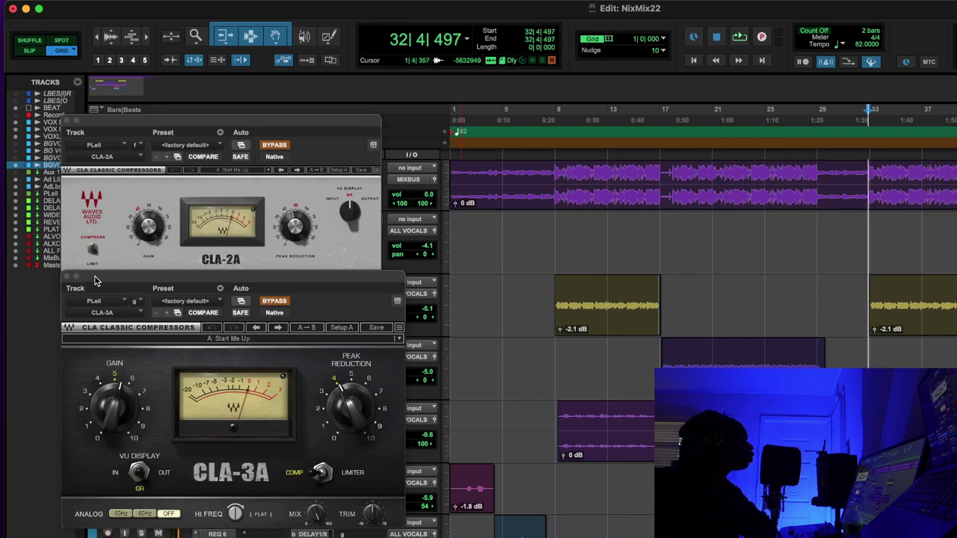
left_click(68, 277)
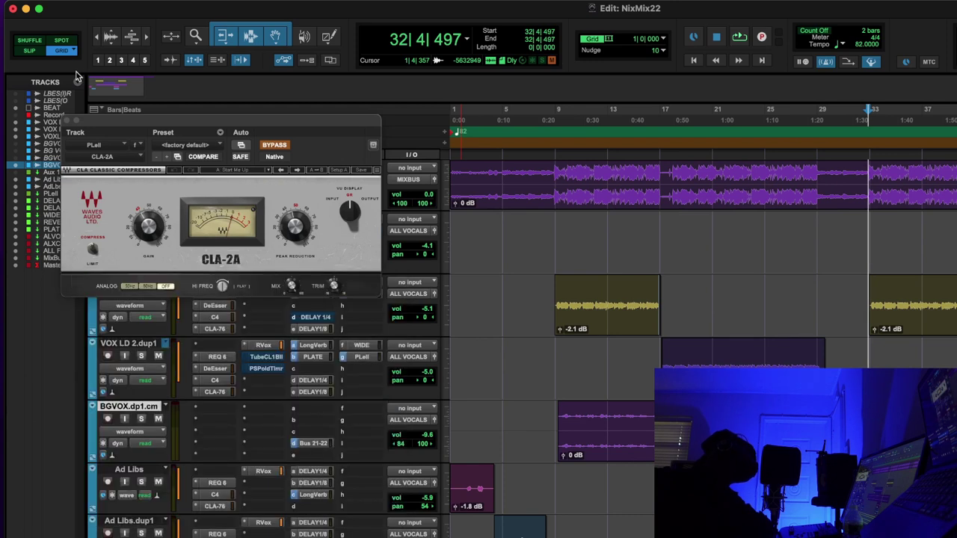
left_click(67, 121)
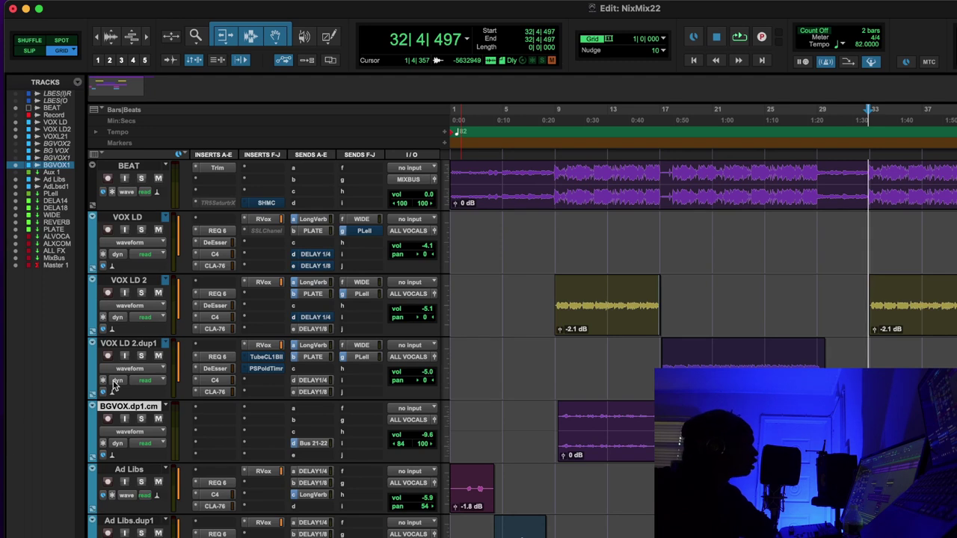
Open the Tube-Tech CL 1B compressor on VOX LD 2.dup1, bring its whole window into view and examine its controls
left_click(269, 357)
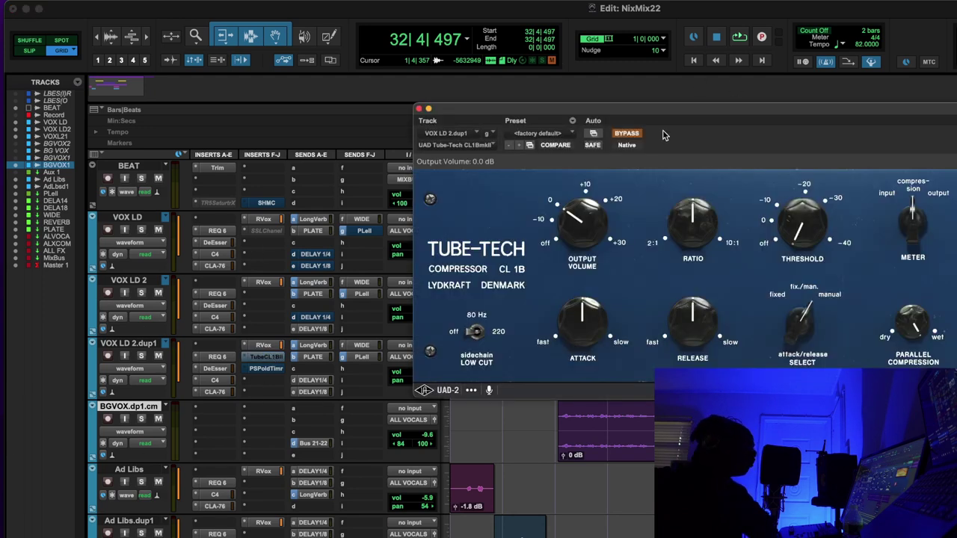
left_click_drag(661, 106, 328, 72)
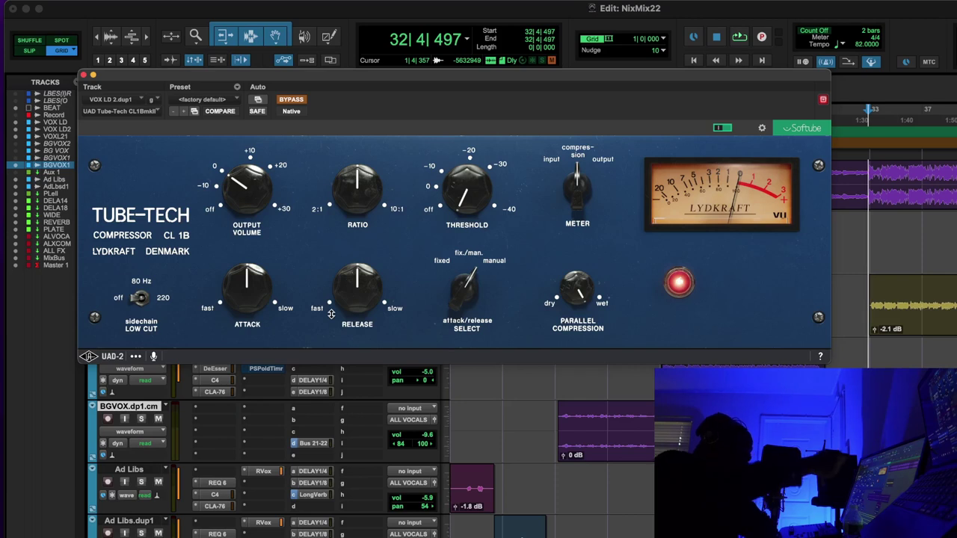
mouse_move(247, 292)
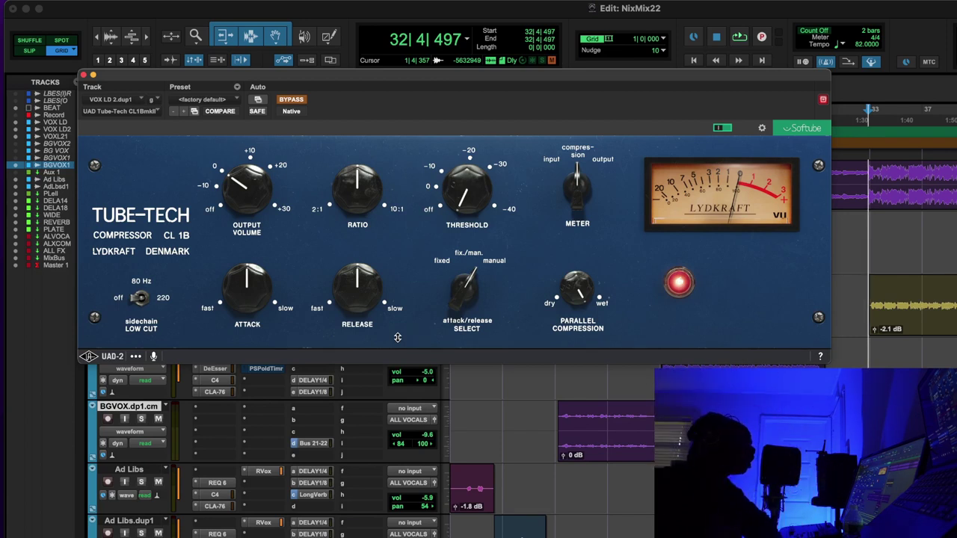
mouse_move(285, 268)
mouse_move(230, 198)
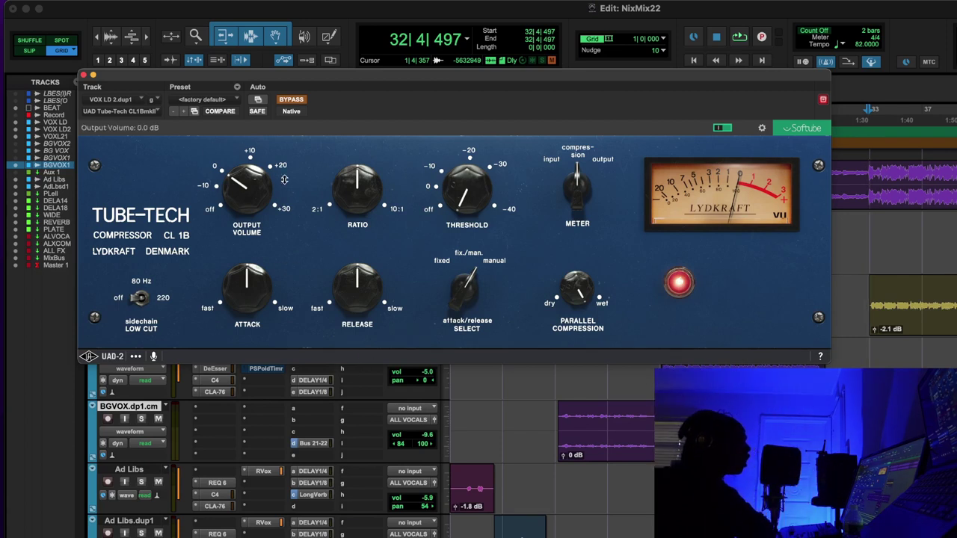
Uncover the timeline, switch the punch recording mode off, and select bars 17 to 29 as the playback range
left_click_drag(628, 77, 689, 410)
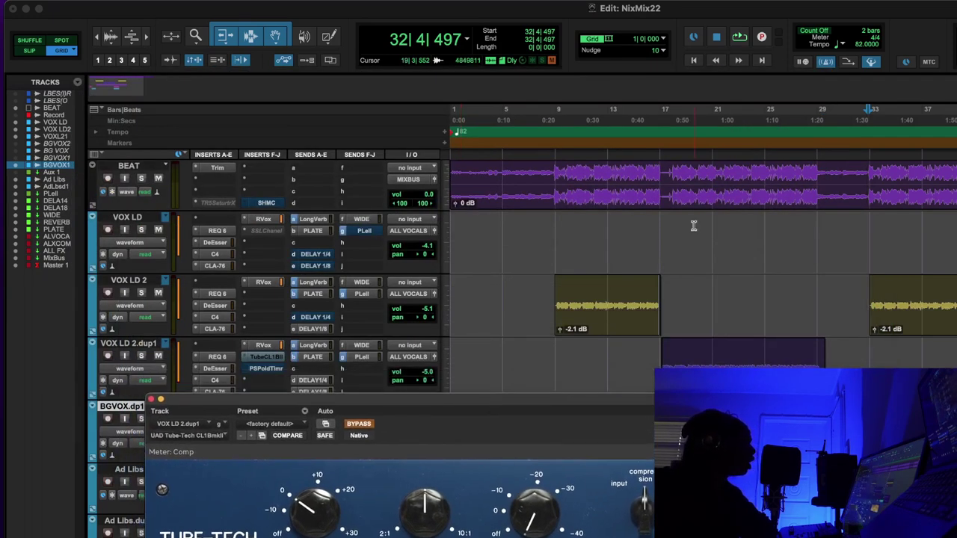
left_click(641, 107)
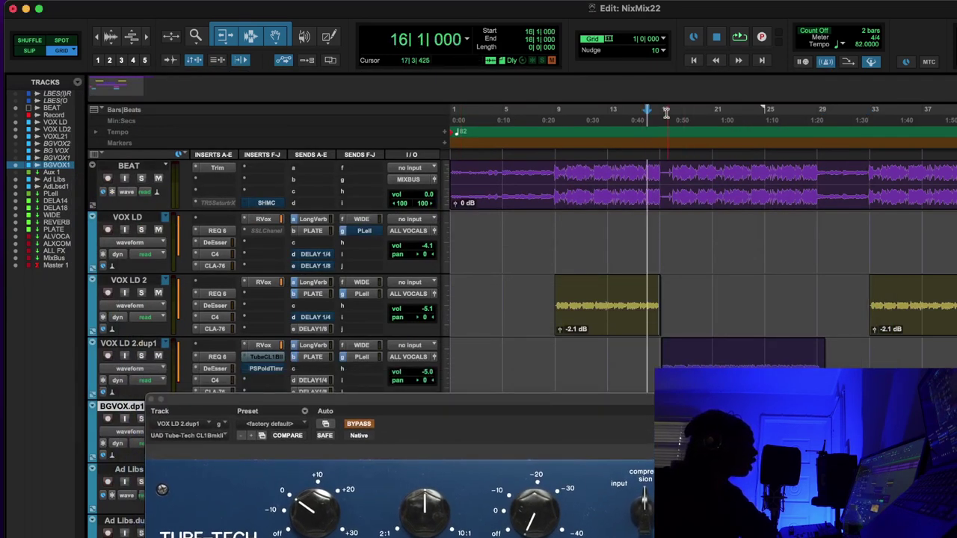
right_click(759, 38)
left_click(772, 57)
left_click_drag(658, 107, 817, 109)
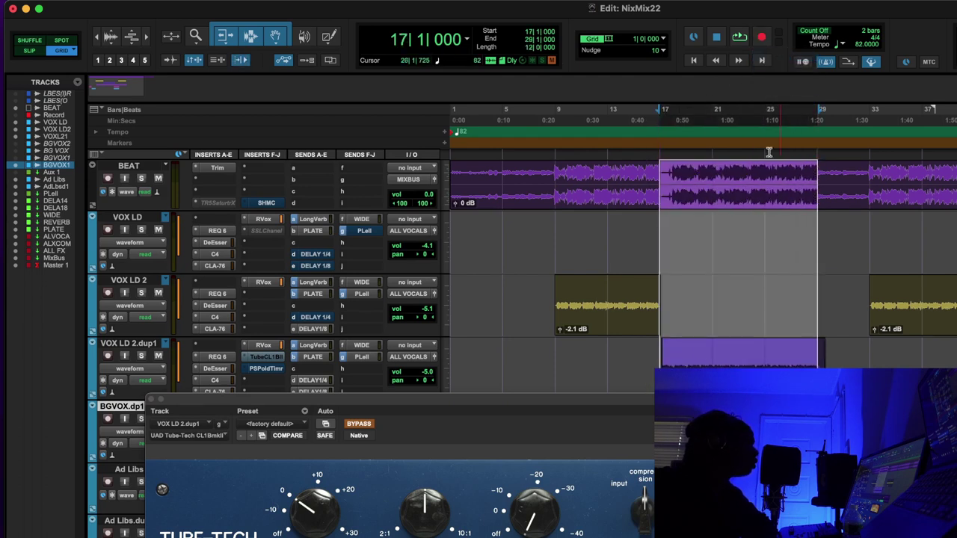
Bring the Tube-Tech CL 1B window back into full view and start playing the selected bars
left_click_drag(652, 402, 712, 159)
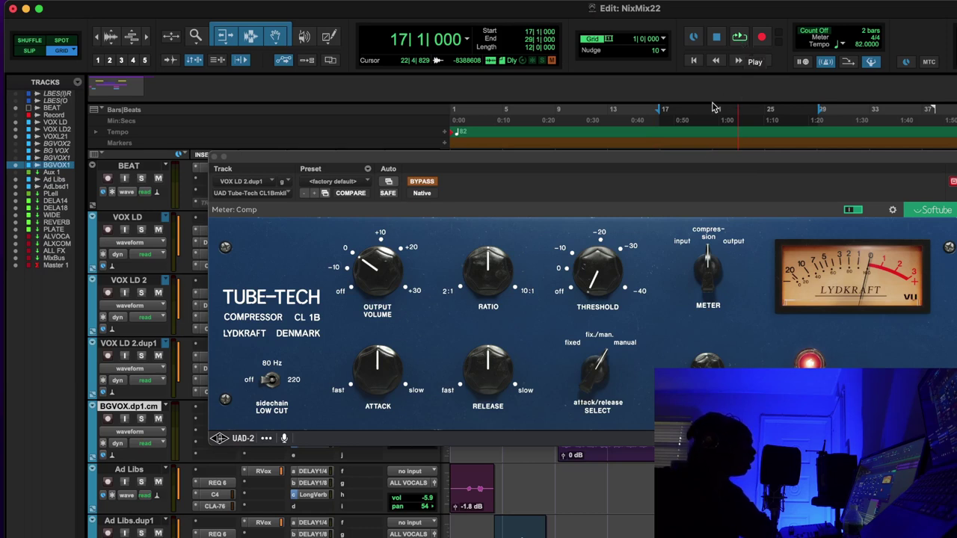
left_click_drag(705, 167, 638, 115)
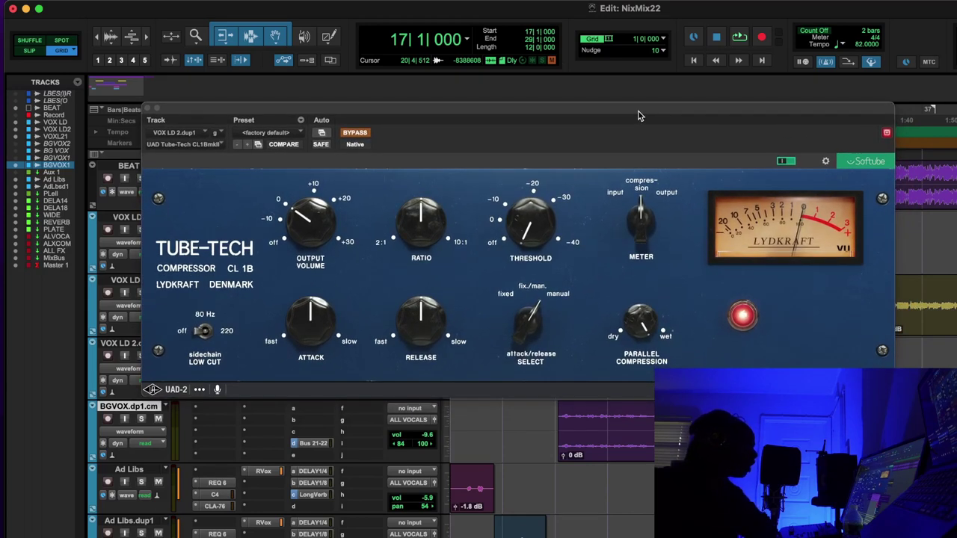
left_click(744, 37)
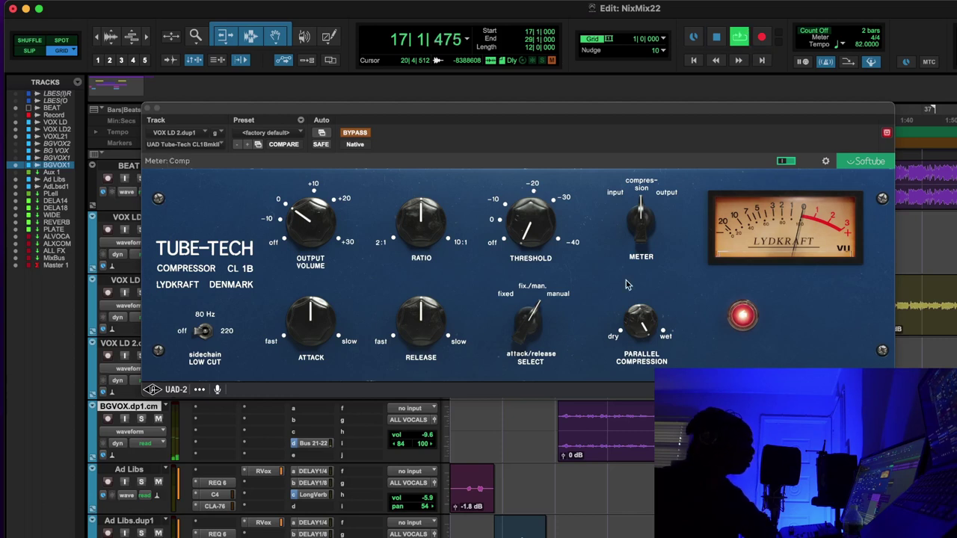
Take the CL 1B out of bypass, lower its ratio towards 2:1, adjust its threshold, and set the attack to 3.2
left_click(514, 236)
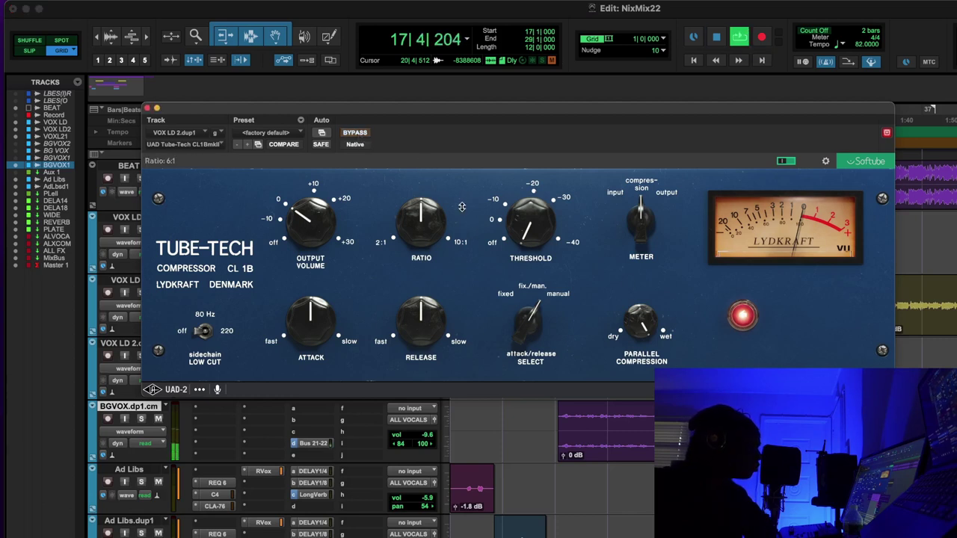
mouse_move(514, 236)
left_mouse_down()
mouse_move(520, 207)
mouse_move(519, 222)
left_mouse_up()
left_click_drag(415, 224, 411, 253)
left_click_drag(527, 234, 528, 223)
left_click_drag(313, 310, 313, 332)
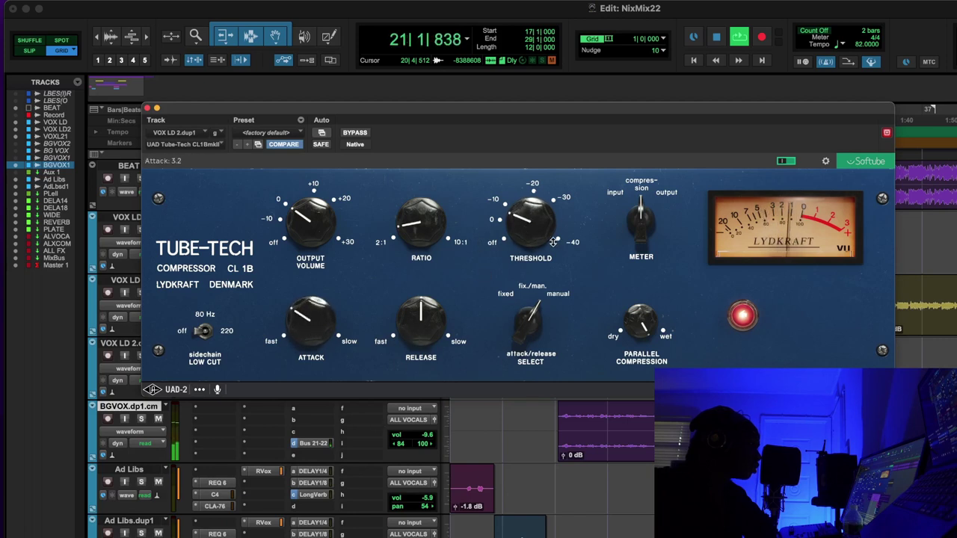
Set the CL 1B's release to 2.3 and its threshold to -3.6 dB while the vocal plays
left_click_drag(517, 217, 520, 218)
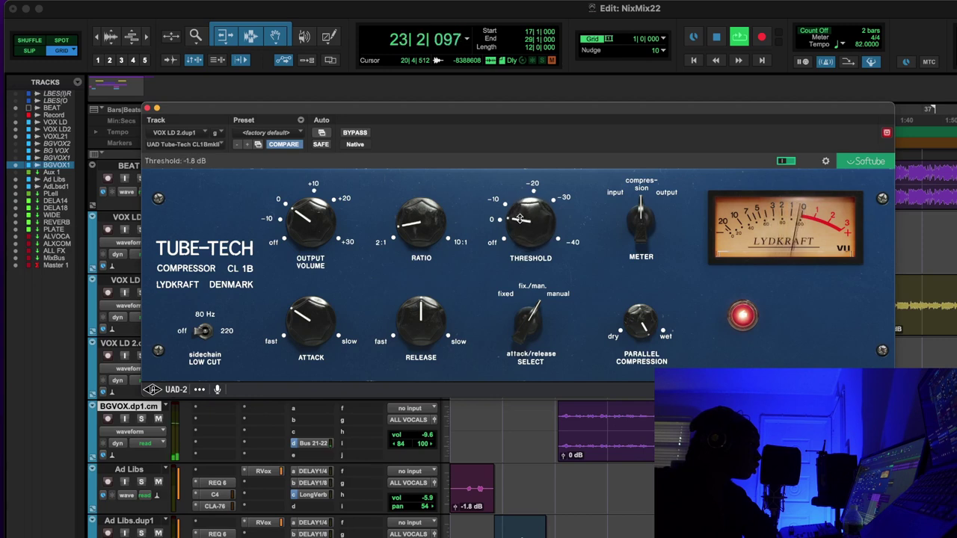
left_click_drag(422, 320, 428, 356)
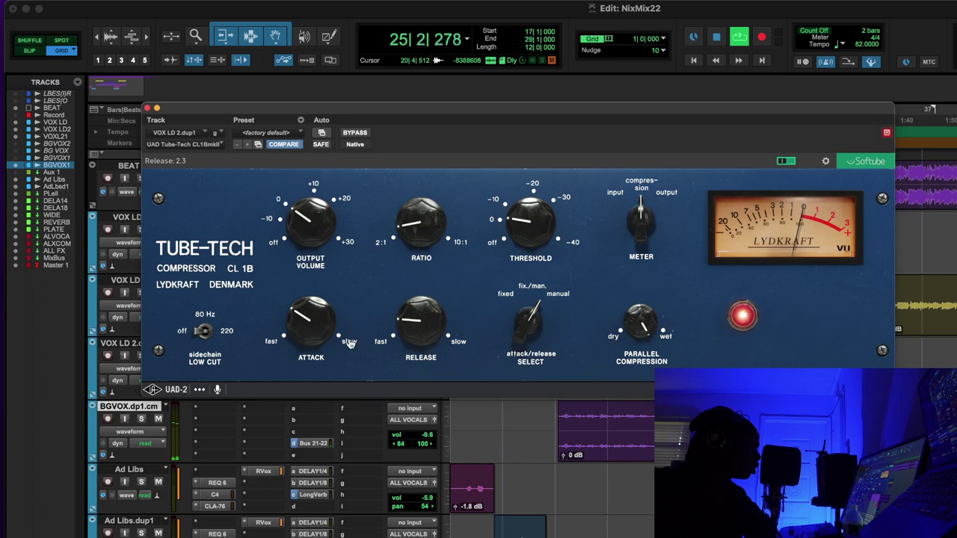
left_click(521, 229)
left_click_drag(521, 227, 522, 229)
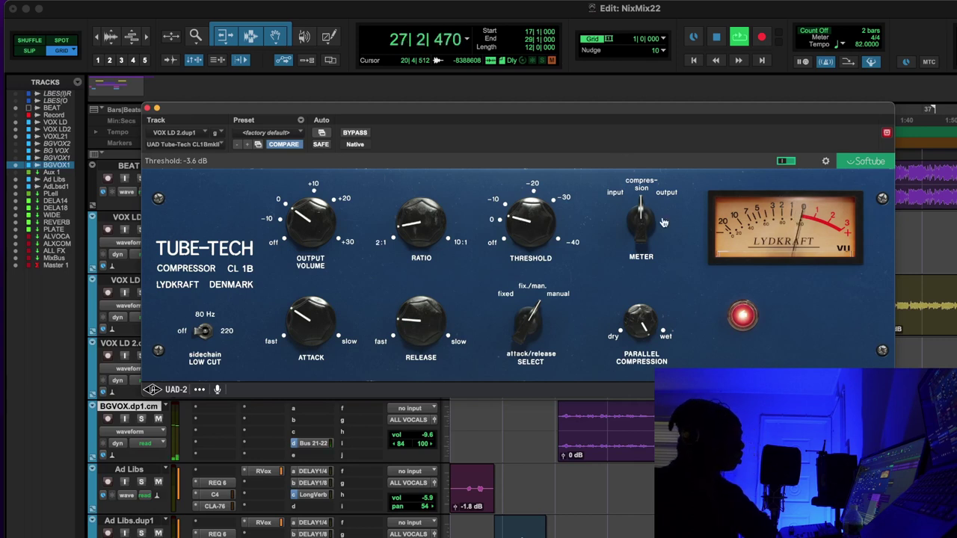
Compare the vocal with and without the CL 1B by toggling its bypass, leaving the compressor active
left_click(356, 132)
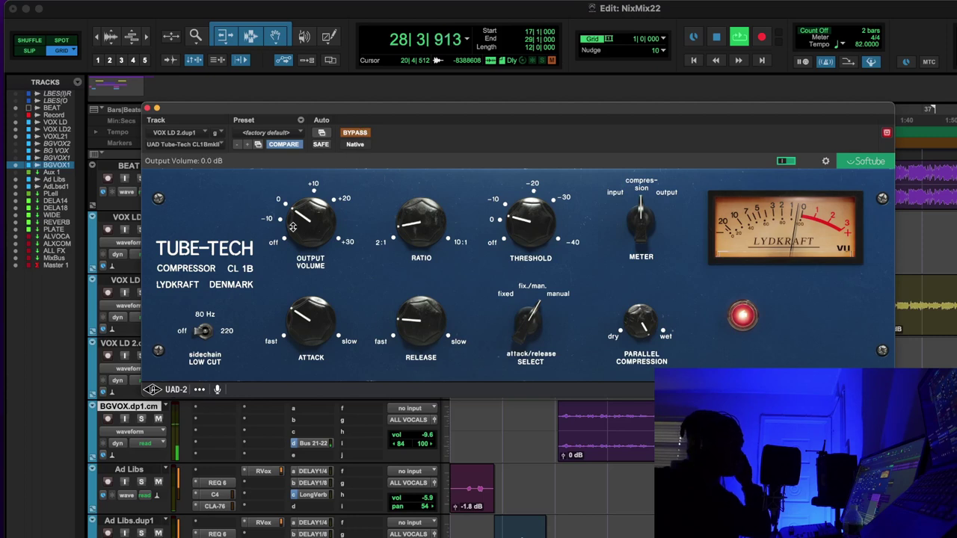
left_click(356, 132)
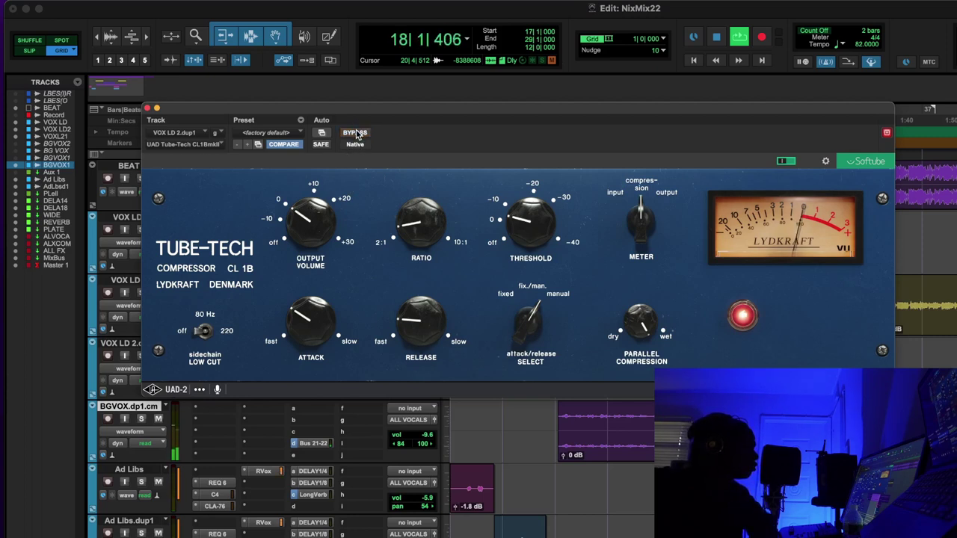
left_click(356, 133)
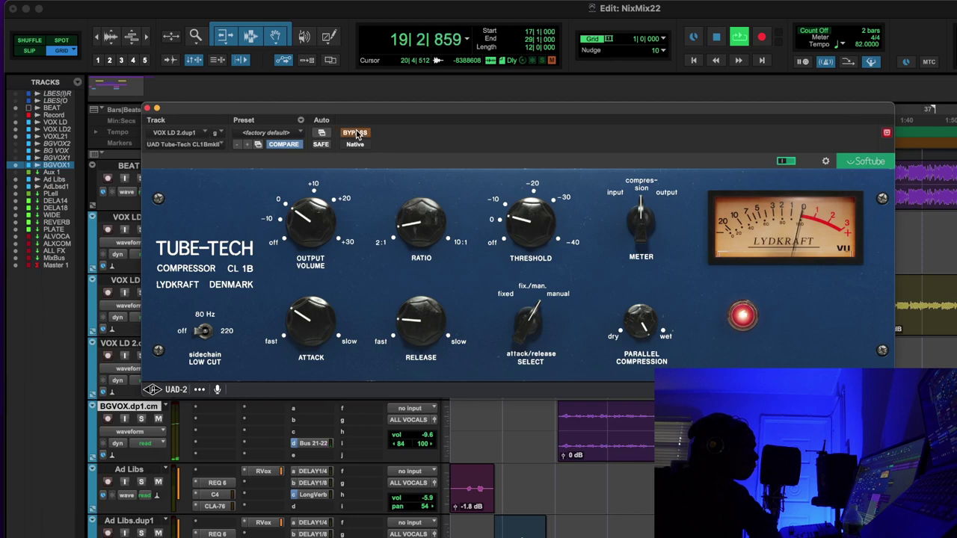
left_click(356, 133)
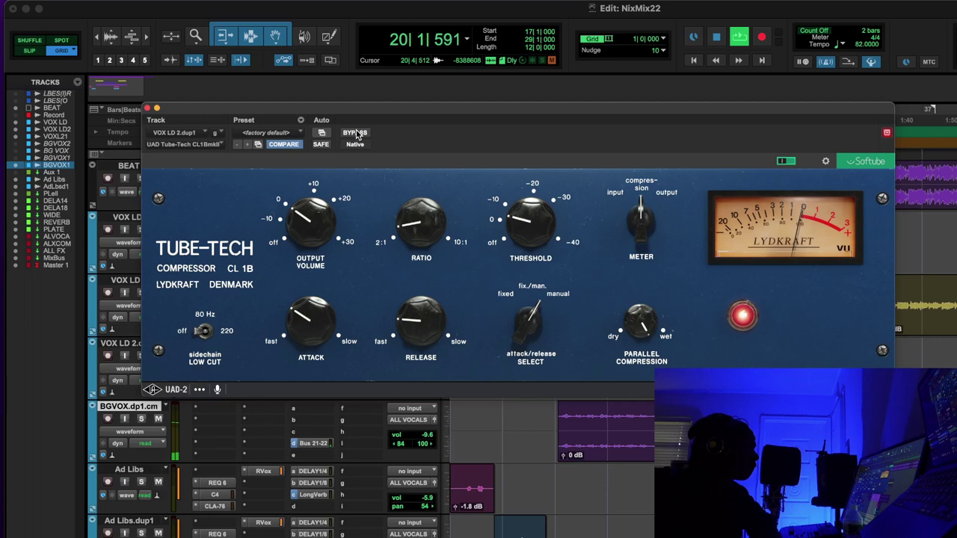
Set the CL 1B's ratio to 4:1 and compare the result against the bypassed vocal
left_click_drag(407, 228, 409, 220)
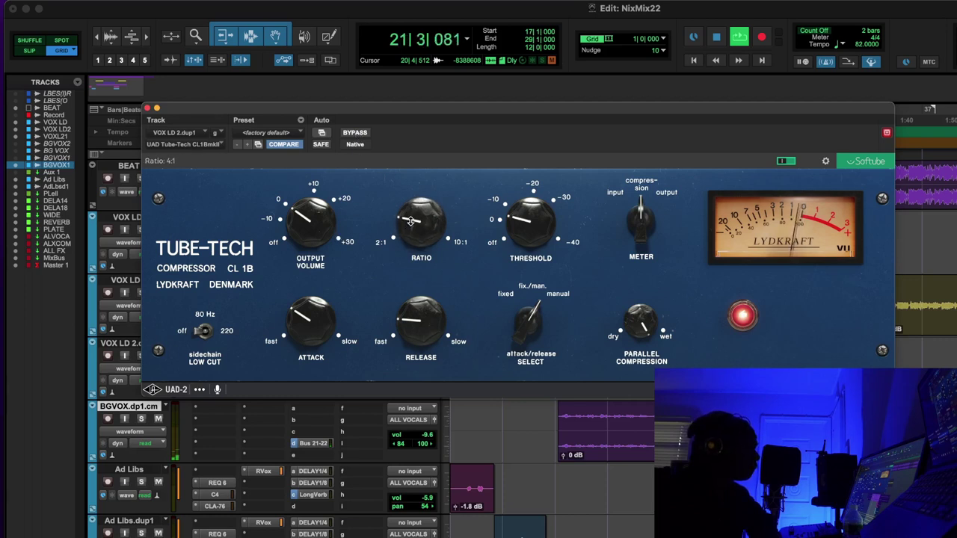
left_click(362, 133)
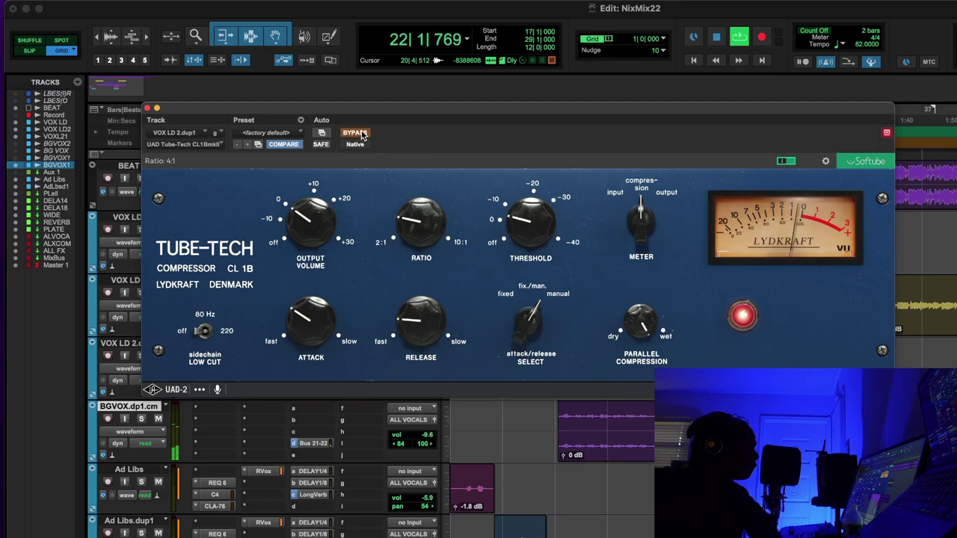
left_click(362, 134)
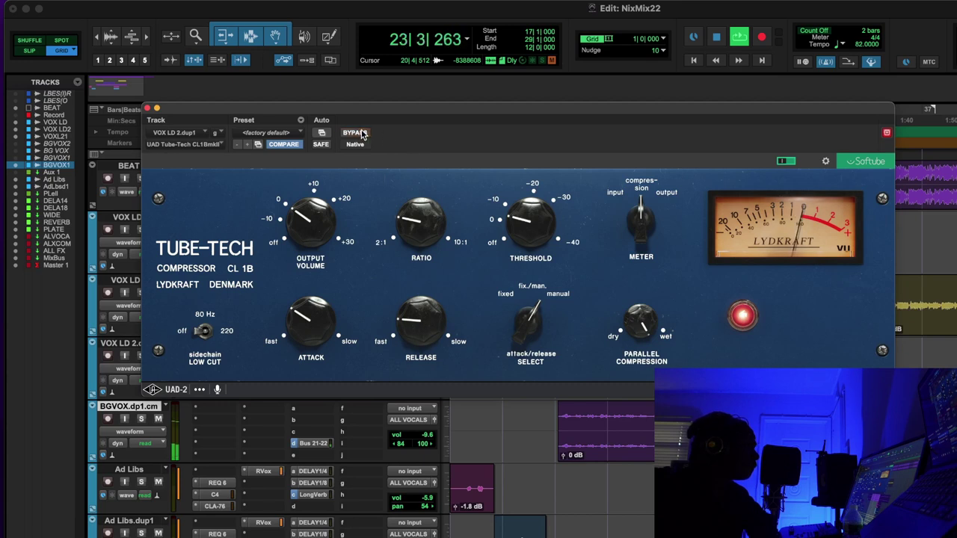
Set the CL 1B's threshold to -4.1 dB, compare it against the bypassed vocal, and stop playback
mouse_move(514, 216)
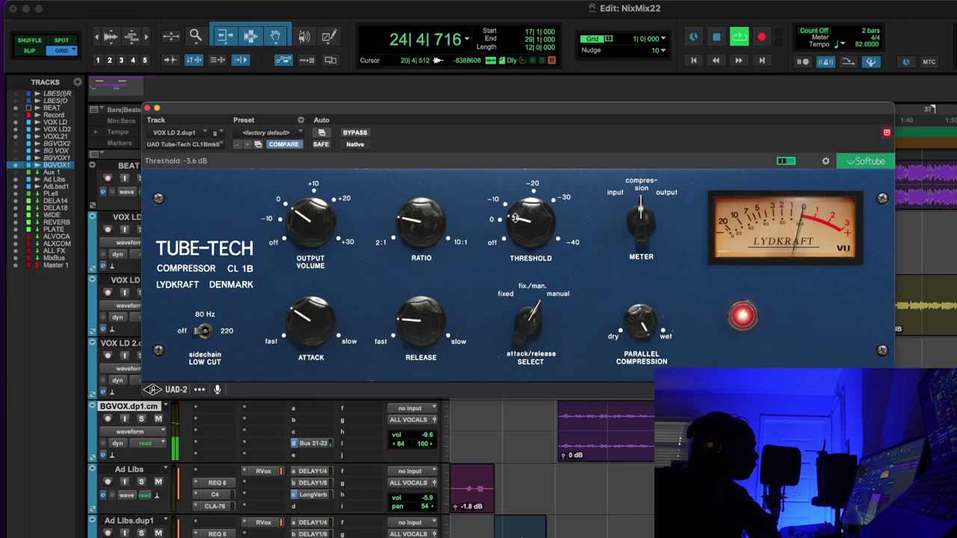
scroll(515, 217, "down", 2)
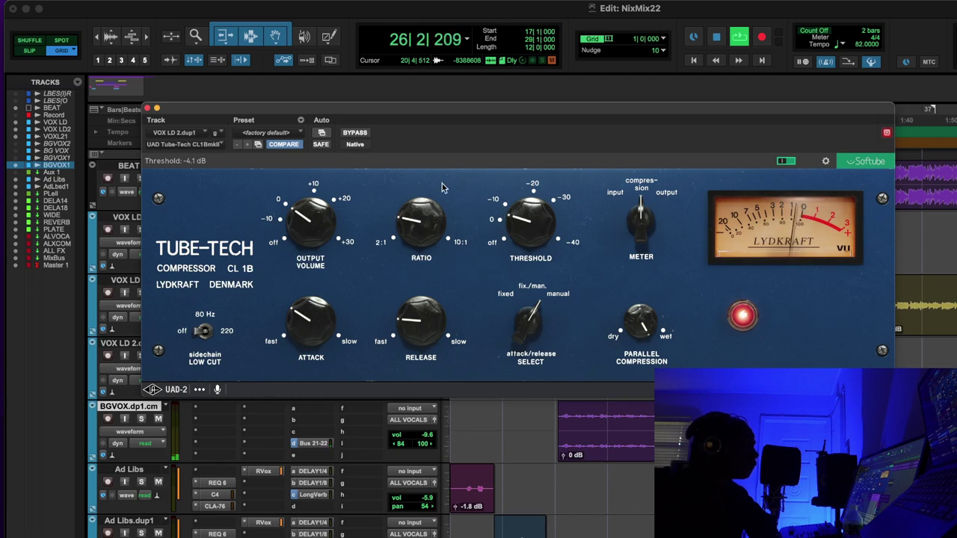
left_click(356, 134)
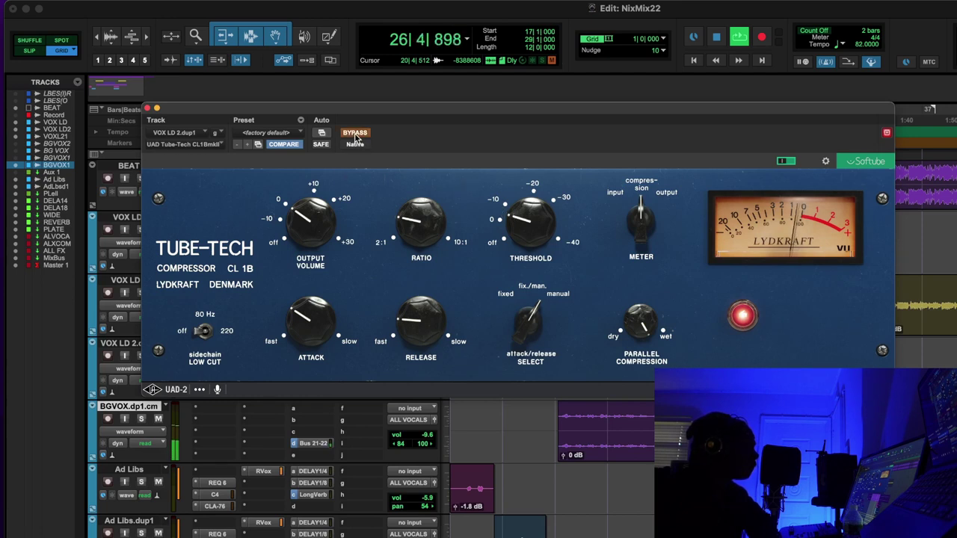
left_click(356, 134)
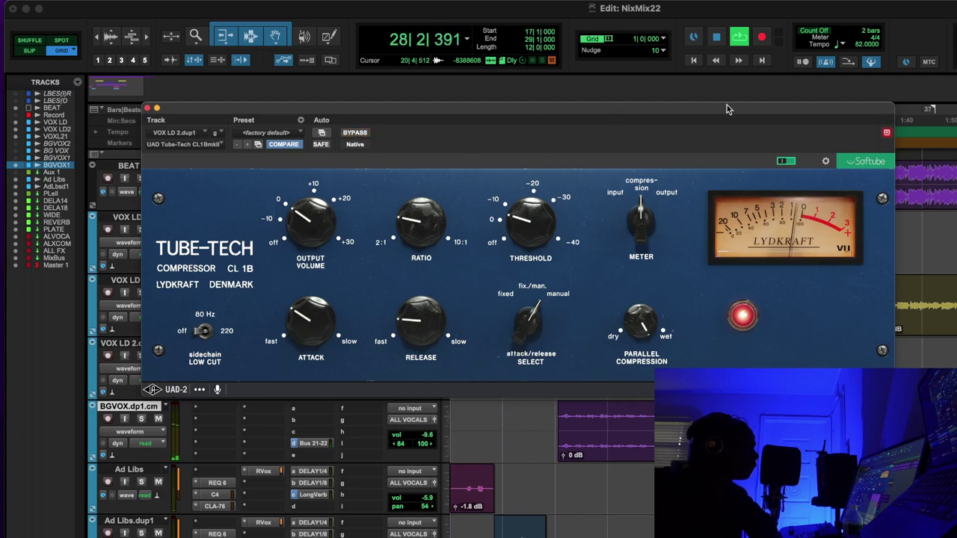
left_click(716, 38)
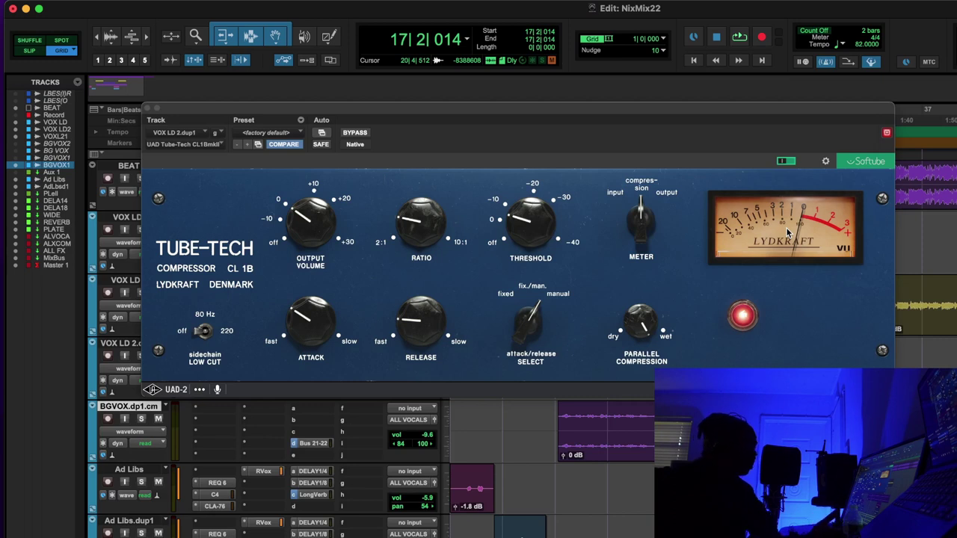
Bypass the CL 1B, close its window, and open PSP oldTimer from the VOX LD 2.dup1 inserts
mouse_move(418, 197)
left_click(358, 134)
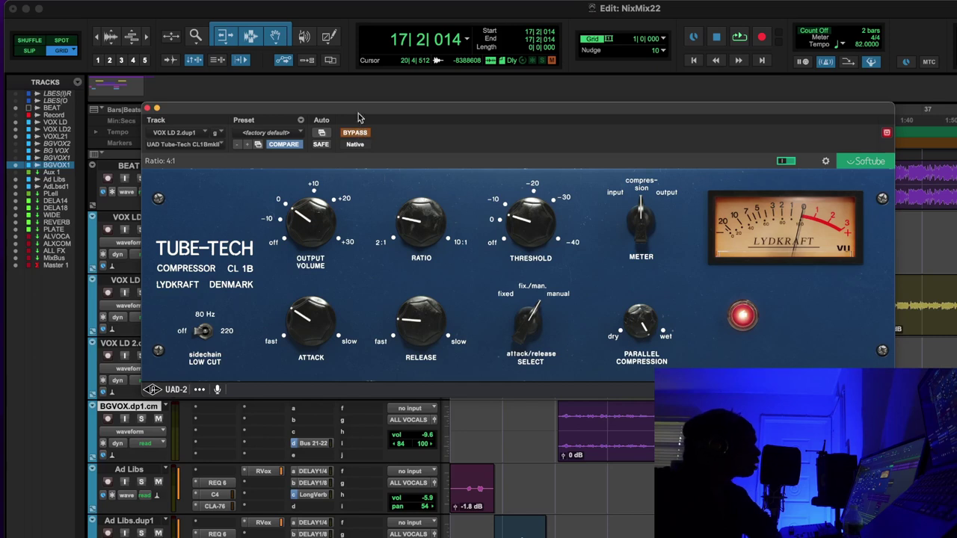
left_click(154, 109)
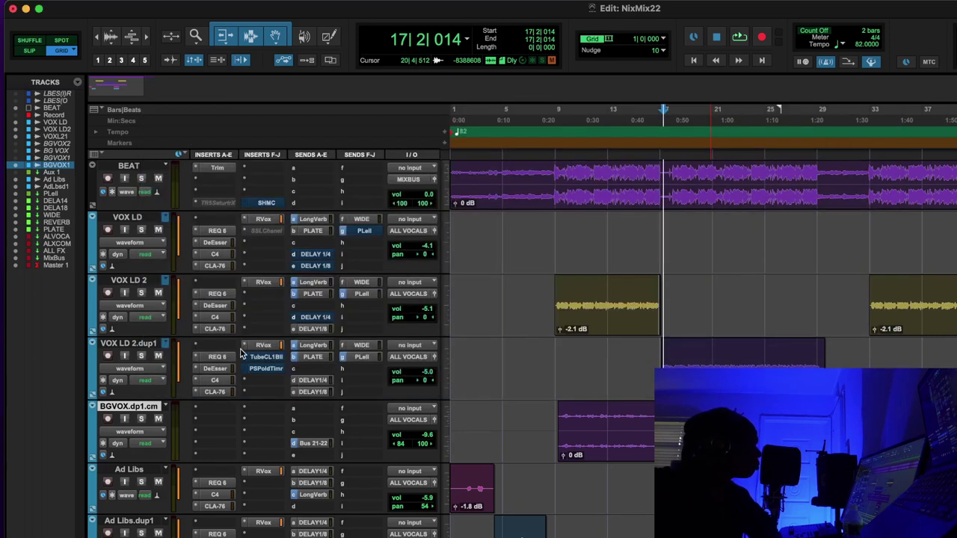
left_click(280, 369)
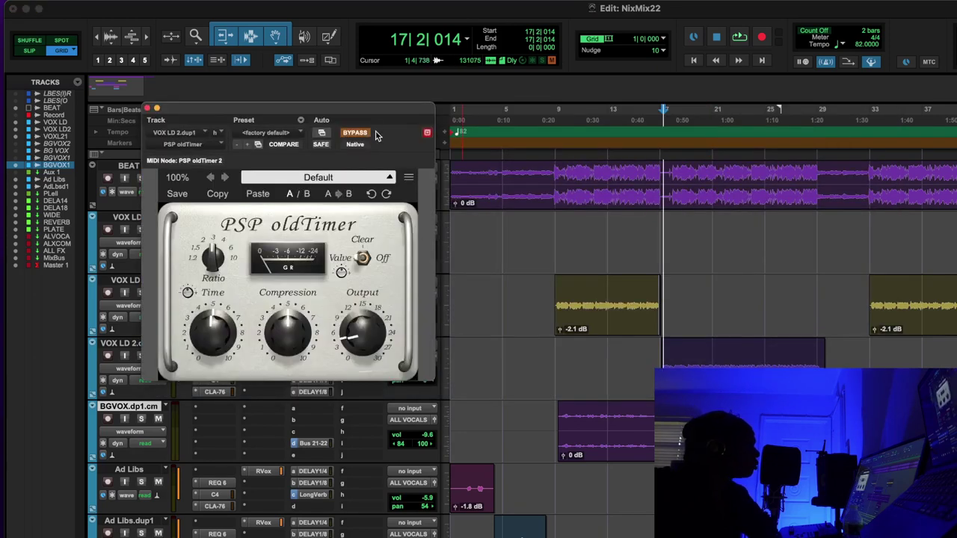
left_click_drag(379, 107, 497, 128)
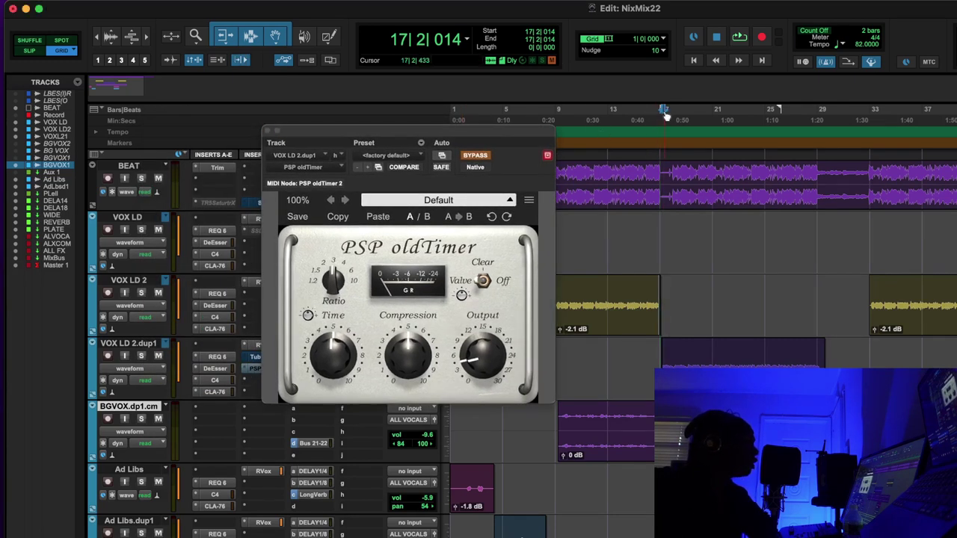
Play bars 17 to 29 with the oldTimer active, minimizing output and setting time and compression to about 2 and ratio to 2
left_click_drag(660, 117, 817, 151)
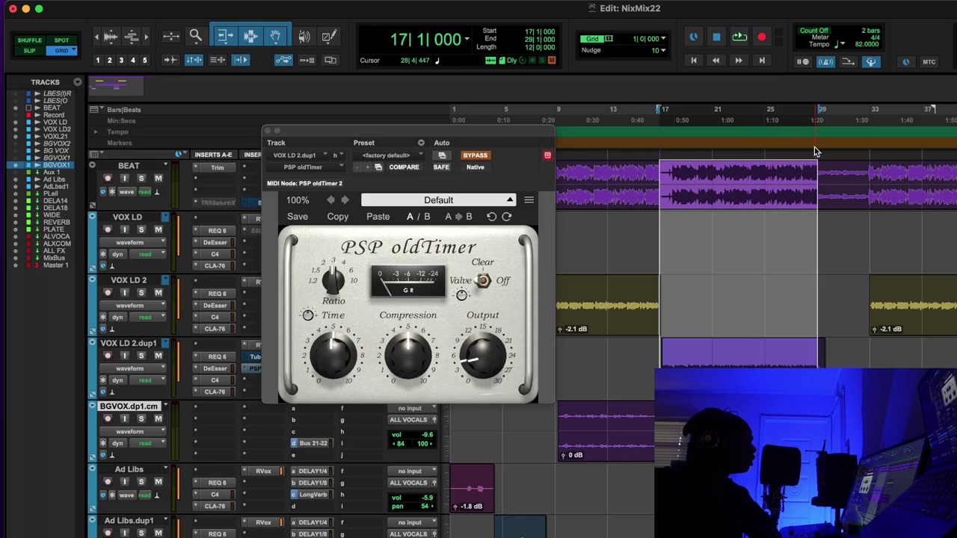
left_click(739, 38)
left_click_drag(462, 345, 463, 359)
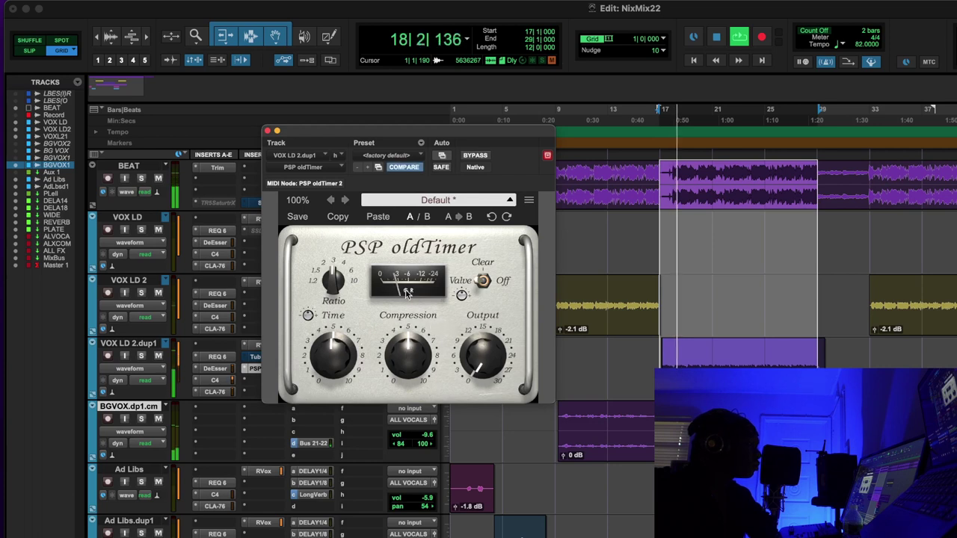
left_click_drag(331, 343, 336, 417)
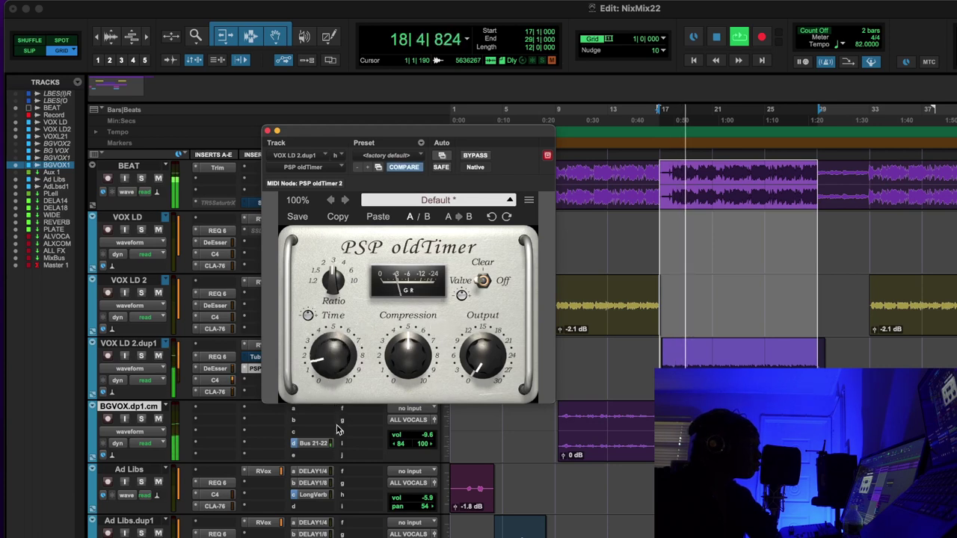
left_click_drag(407, 356, 397, 400)
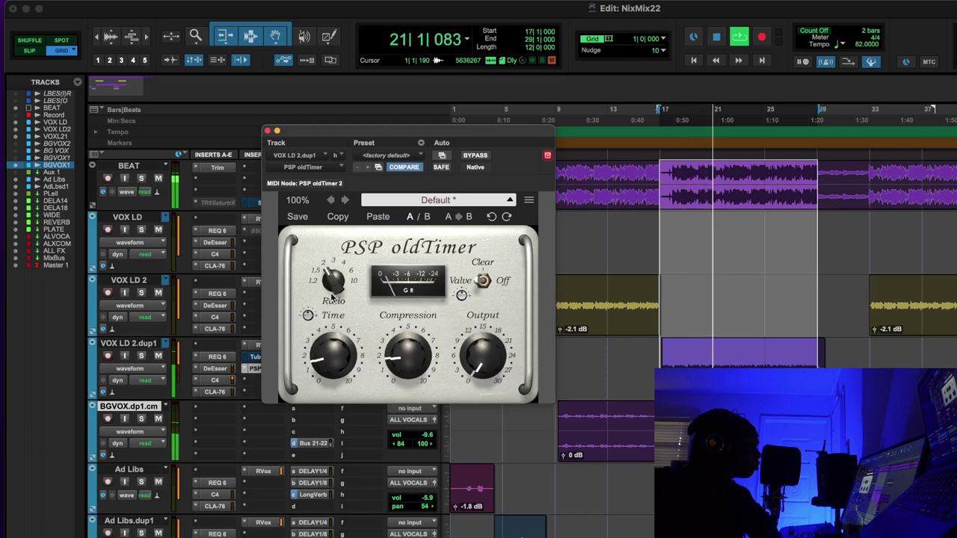
Compare the vocal with and without the oldTimer by toggling its bypass, raising its output slightly between comparisons
left_click(478, 156)
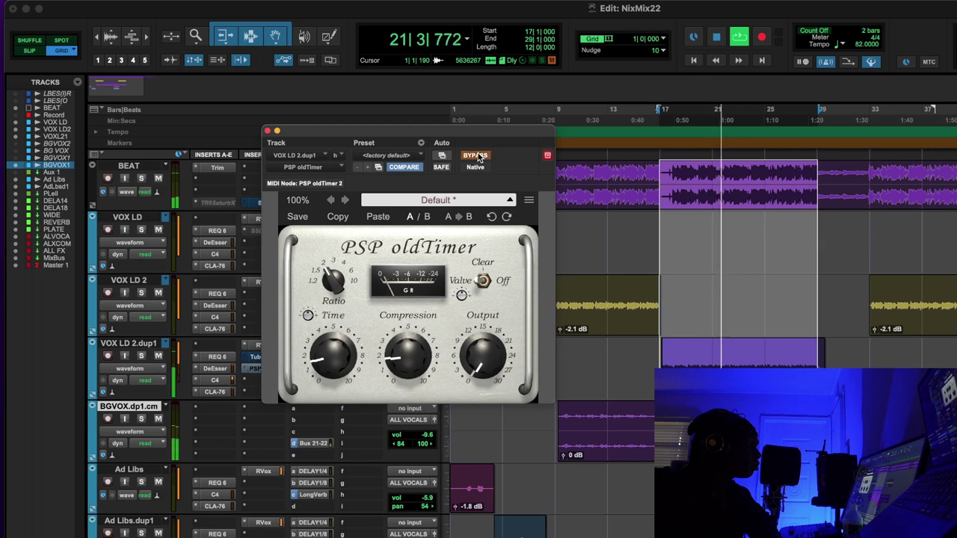
left_click(478, 156)
left_click_drag(486, 376, 488, 367)
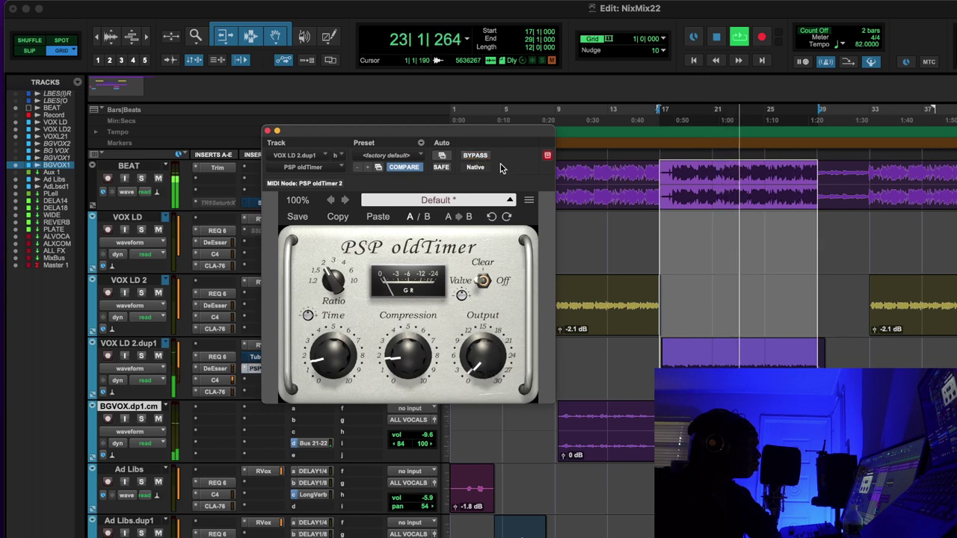
left_click(474, 155)
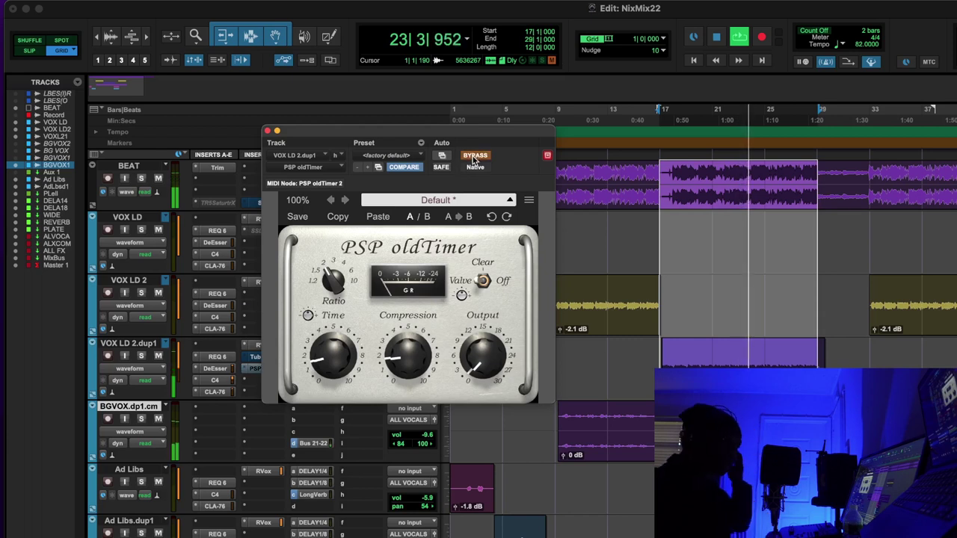
left_click(475, 156)
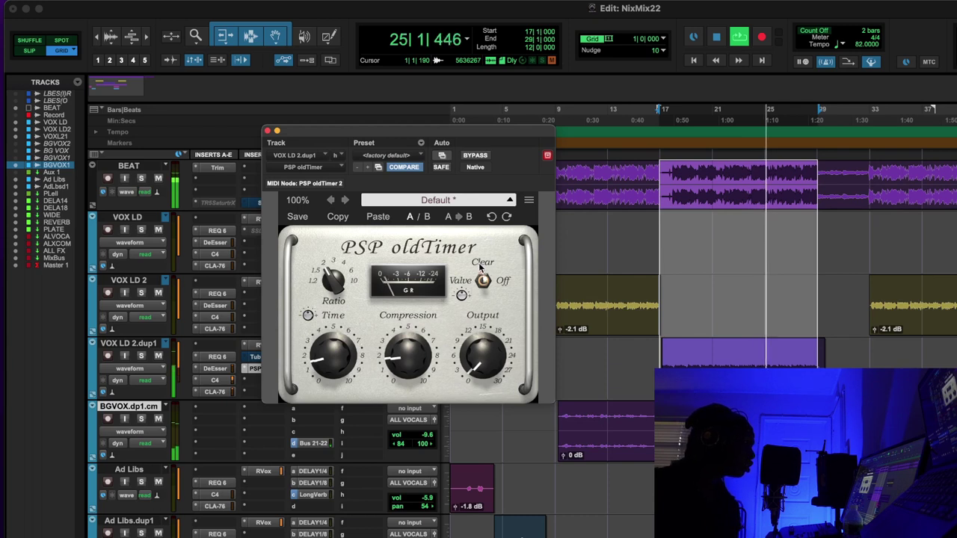
Change the oldTimer's Valve/Clear switch, set its ratio to 4, and compare against the bypassed vocal
left_click(479, 283)
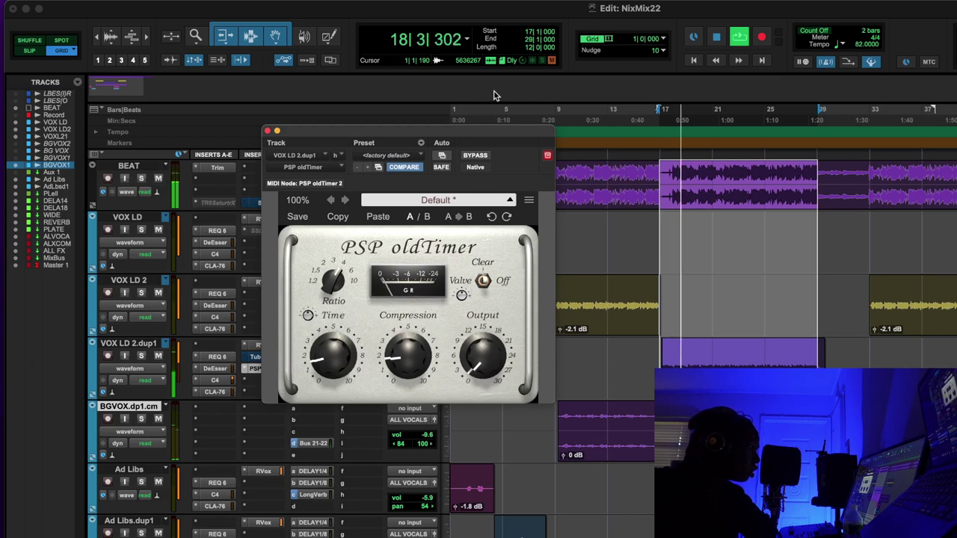
left_click(474, 155)
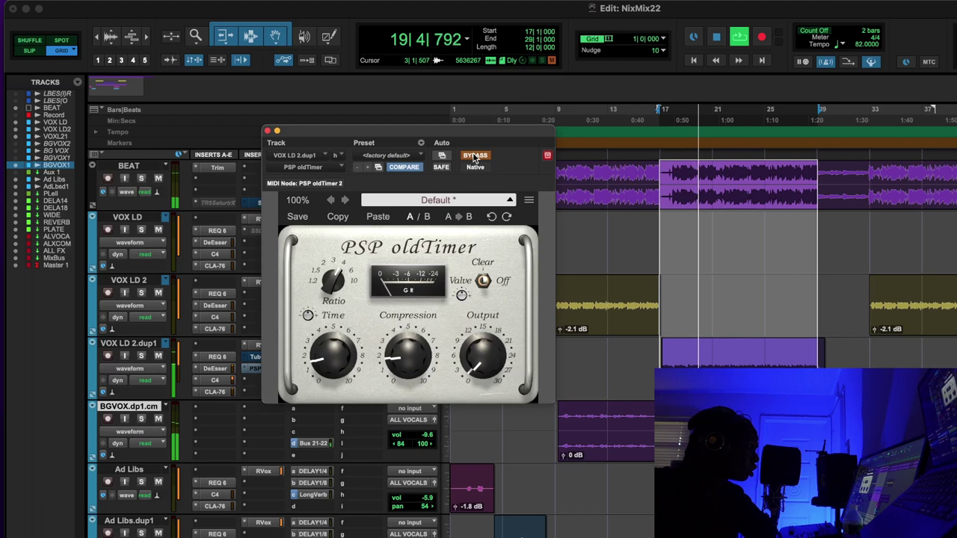
left_click(474, 156)
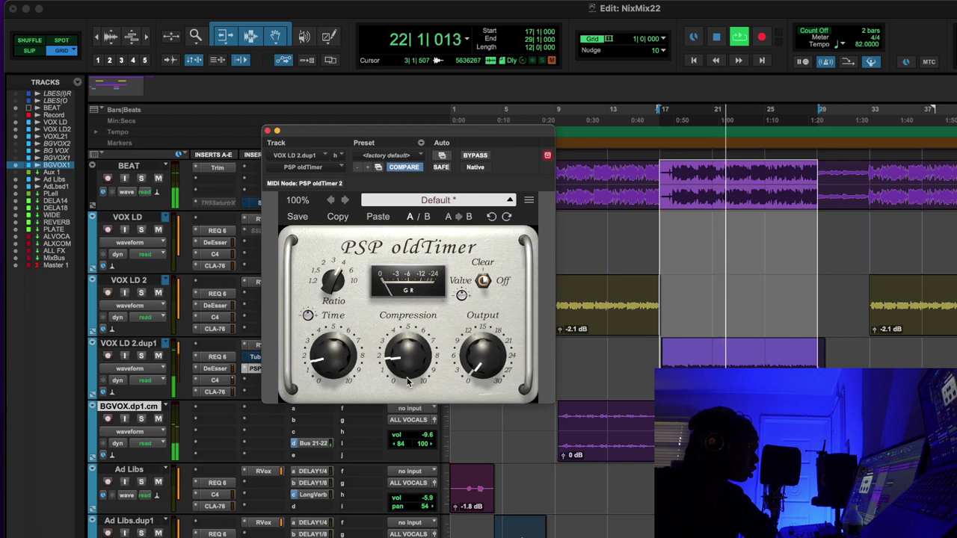
Raise the oldTimer's compression to about 2.5, compare it against the bypassed vocal, and stop playback
left_click_drag(393, 349, 413, 364)
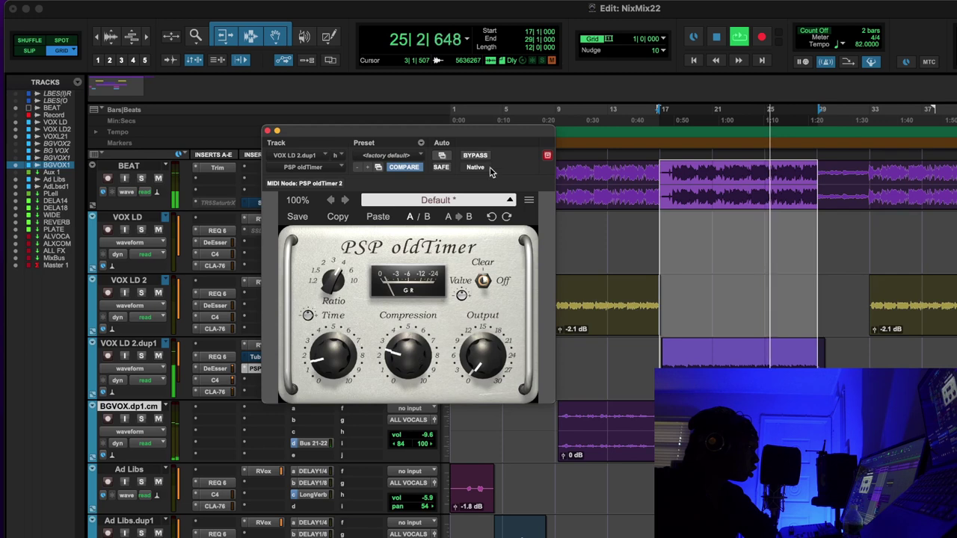
left_click(476, 155)
left_click(482, 157)
left_click(717, 38)
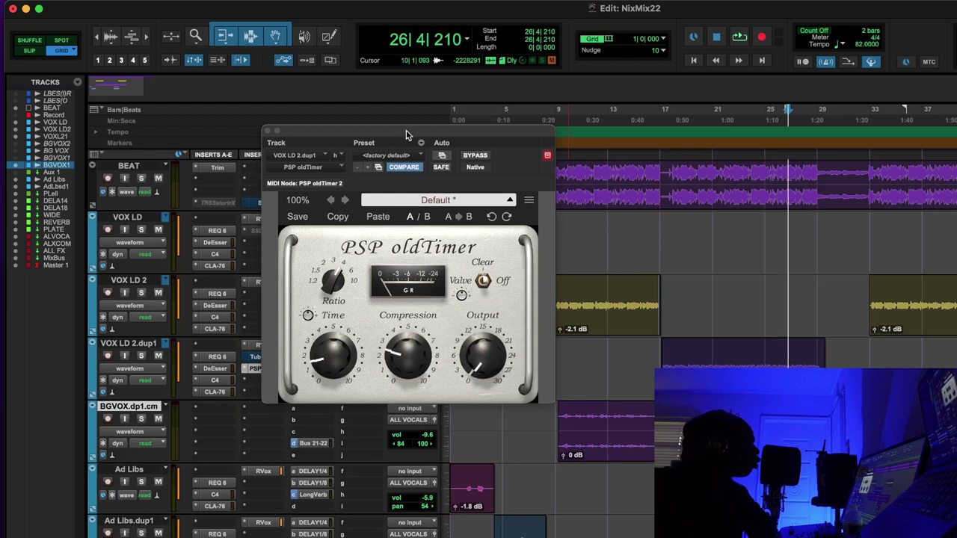
Move the oldTimer window aside, play bars 17 to 29 again, and bypass the oldTimer on VOX LD 2.dup1
left_click_drag(407, 134, 513, 124)
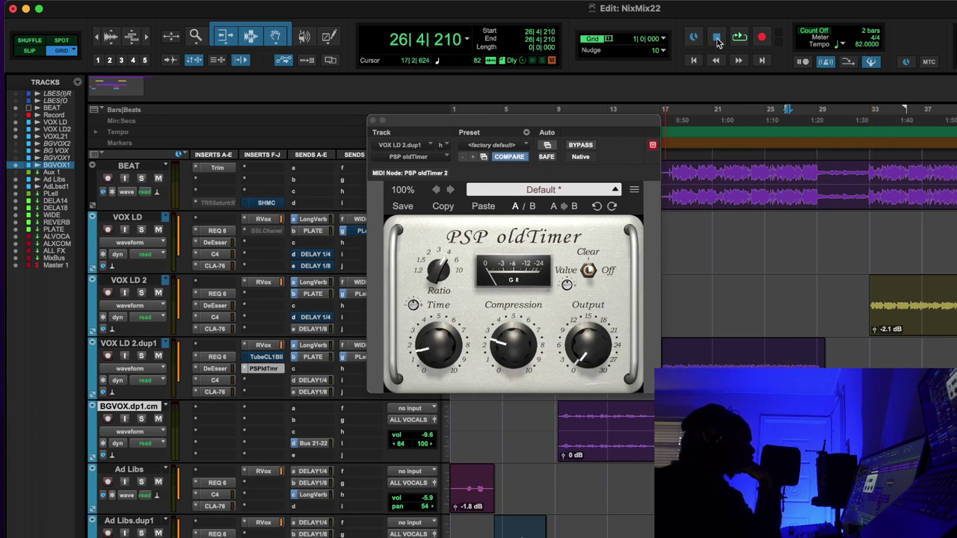
left_click_drag(639, 122, 588, 119)
left_click_drag(660, 137, 820, 146)
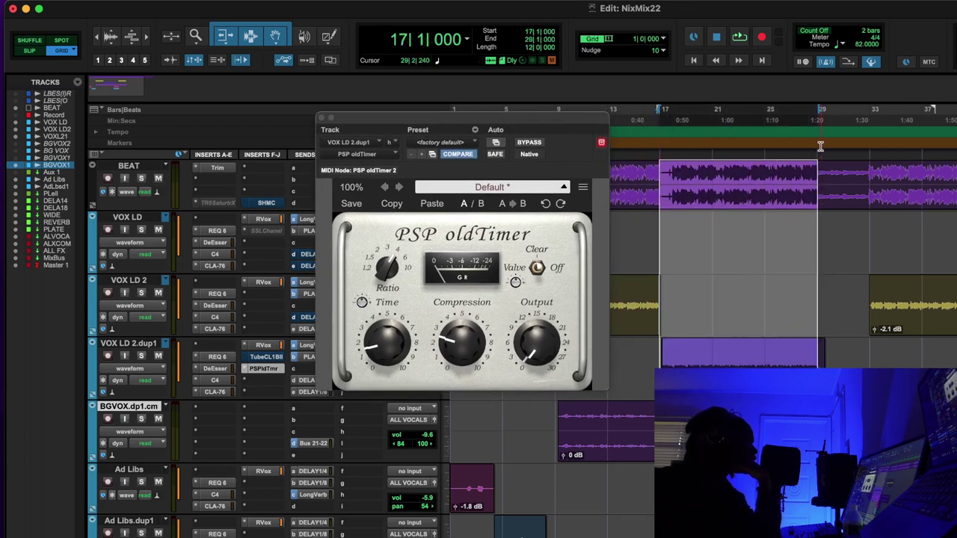
left_click(739, 39)
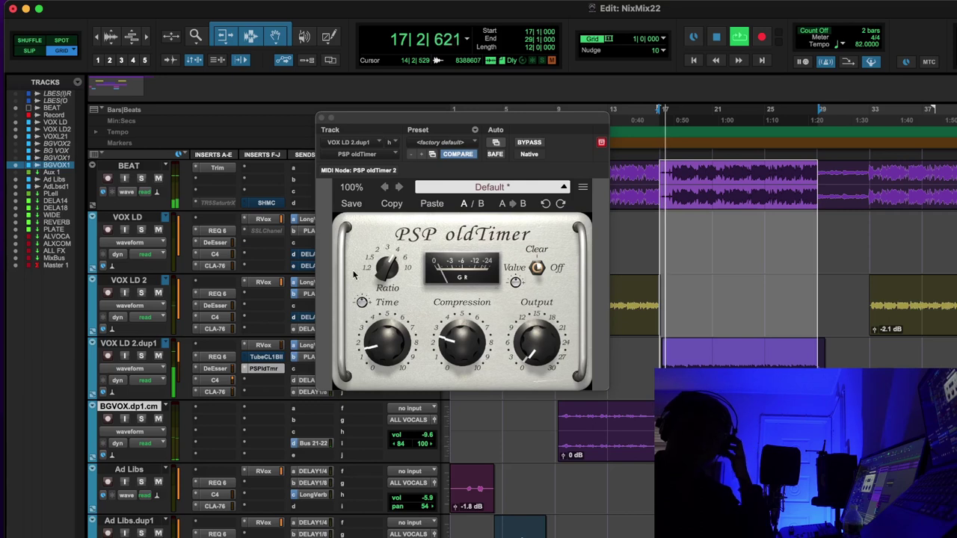
left_click(265, 369, "super")
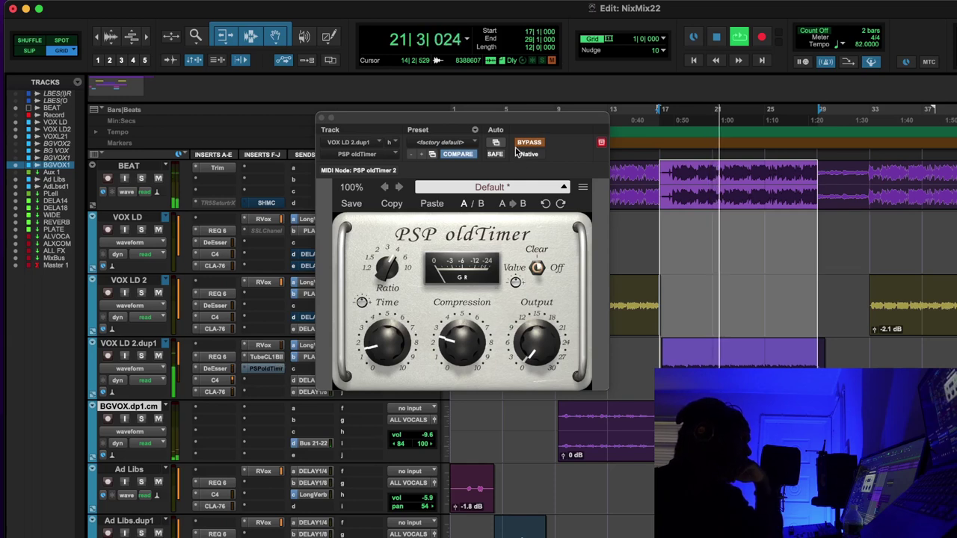
Close the oldTimer window, open the CL 1B in its place, and take the CL 1B out of bypass
left_click(320, 118)
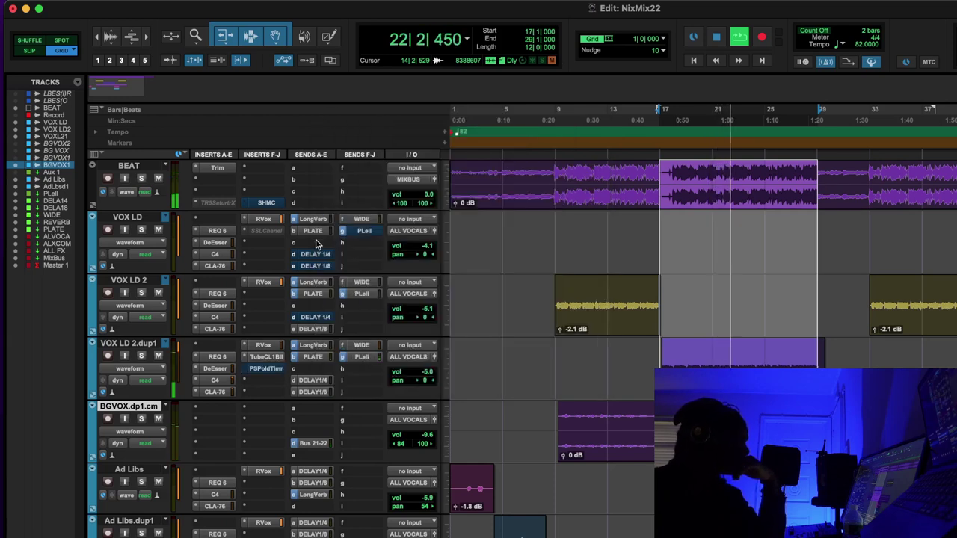
left_click(265, 357)
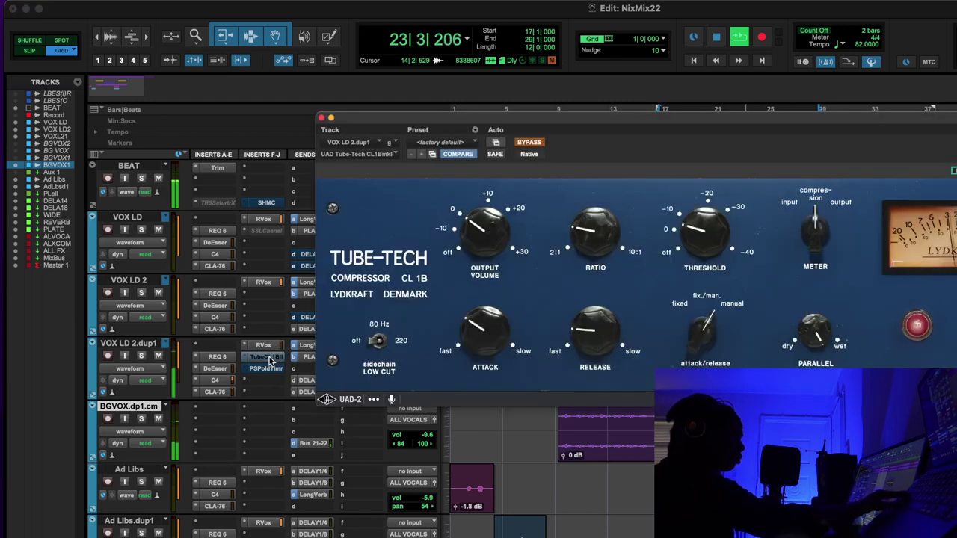
left_click_drag(432, 119, 134, 18)
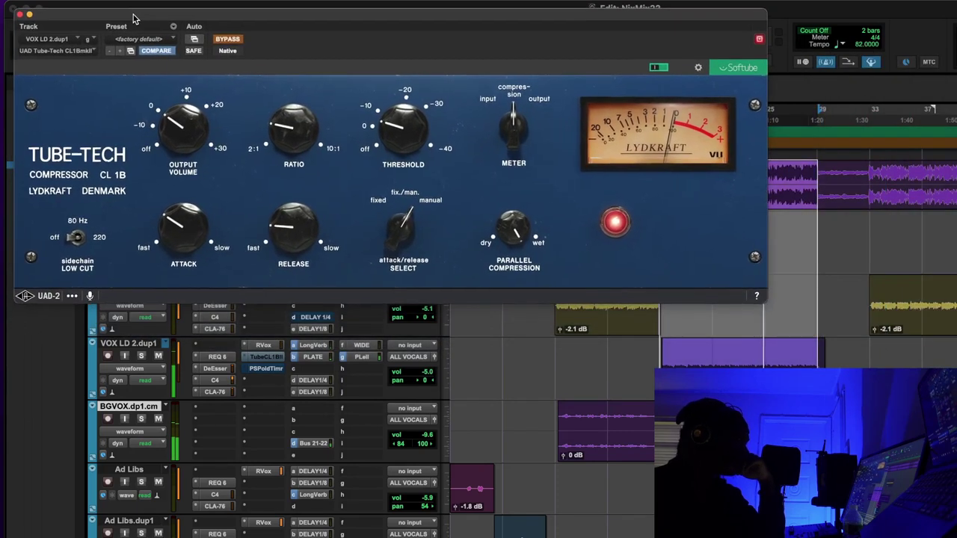
left_click(240, 39)
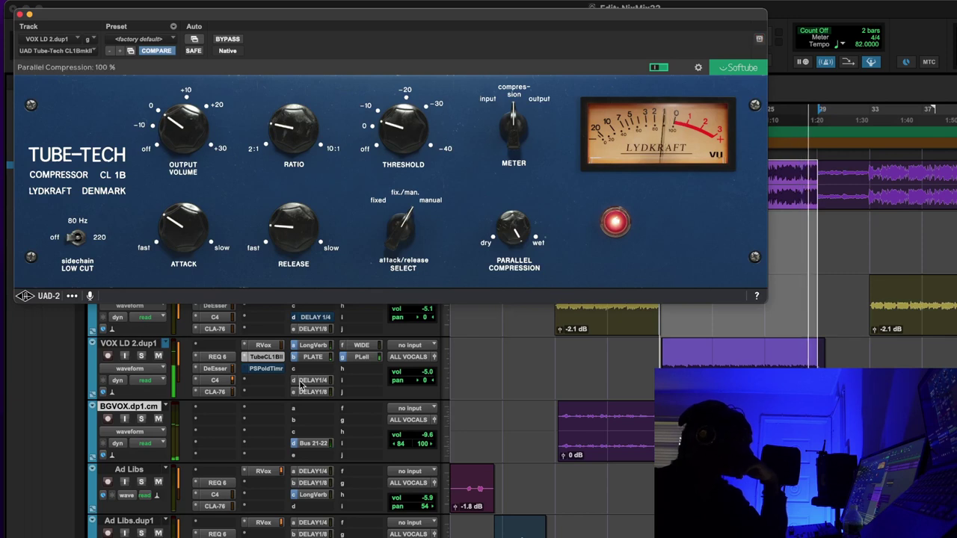
Open the oldTimer alongside the CL 1B, take it out of bypass, and place its window below the CL 1B
left_click(262, 370)
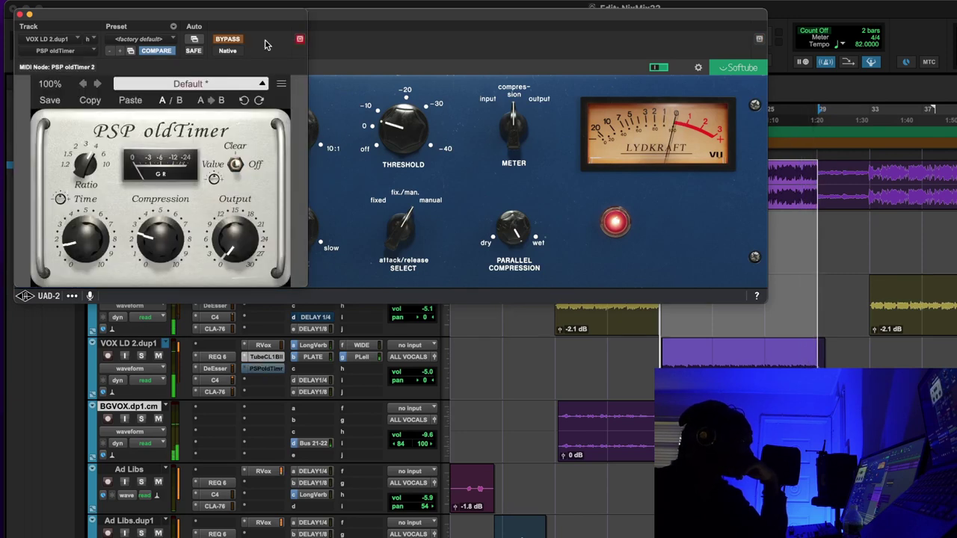
left_click(231, 39)
left_click_drag(249, 15, 293, 358)
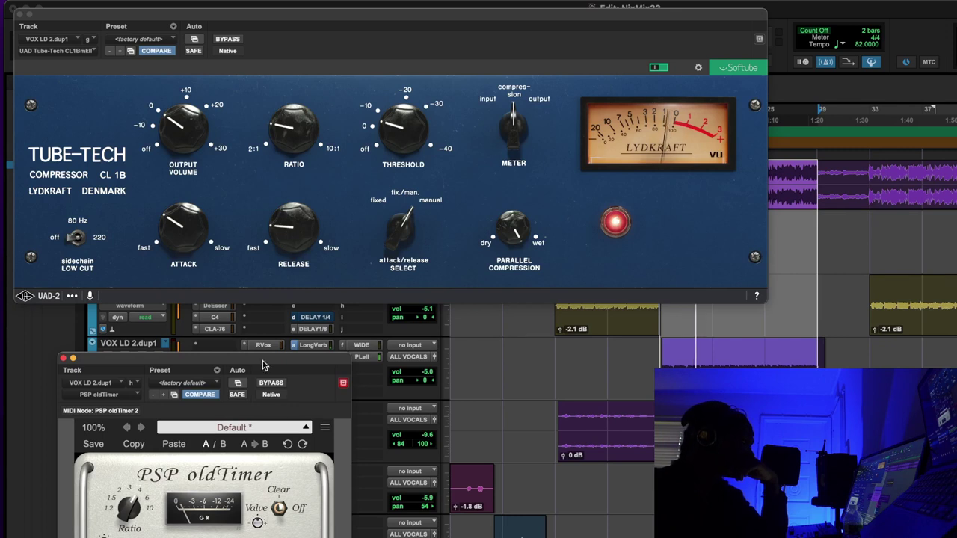
Compare the two compressors on the vocal by alternating their bypasses, leaving the oldTimer active and the CL 1B bypassed
left_click(231, 38)
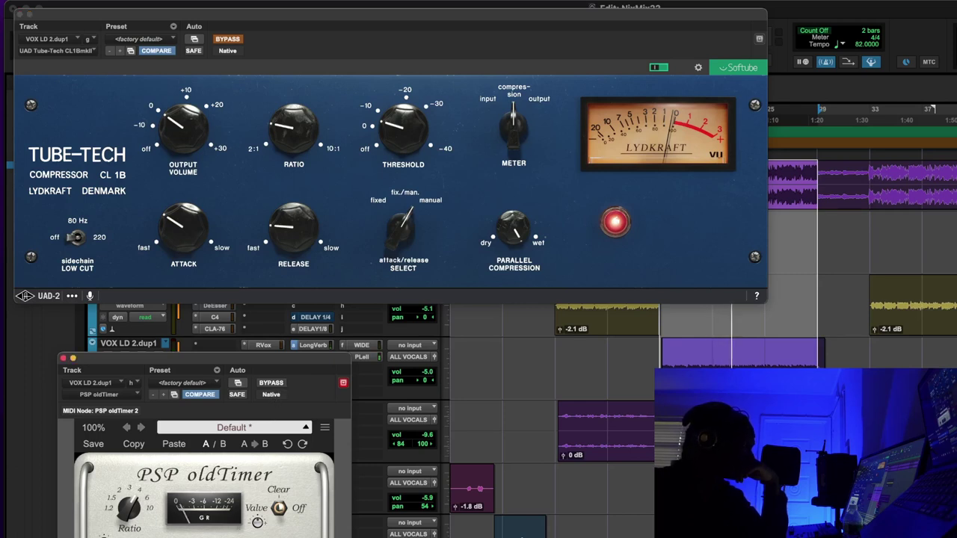
left_click(271, 382)
left_click(231, 42)
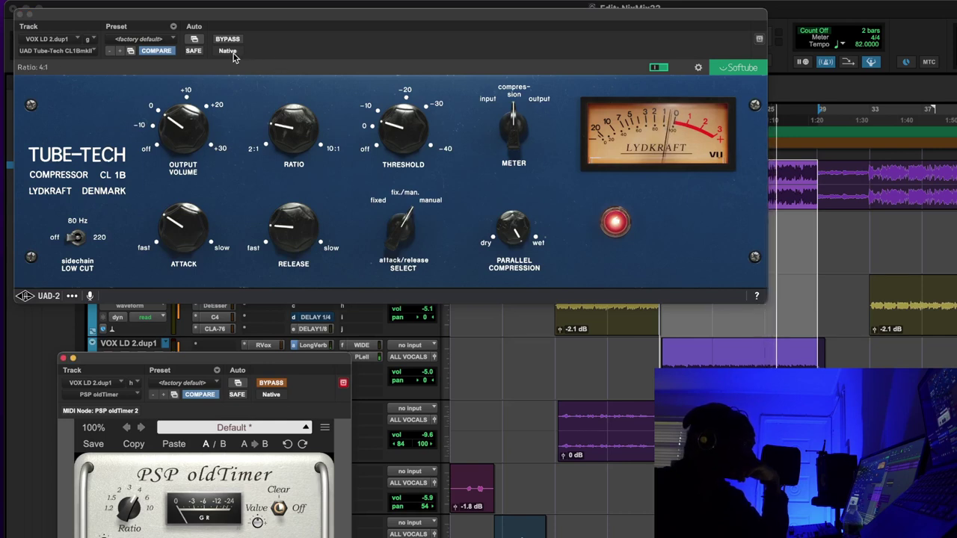
left_click(275, 385)
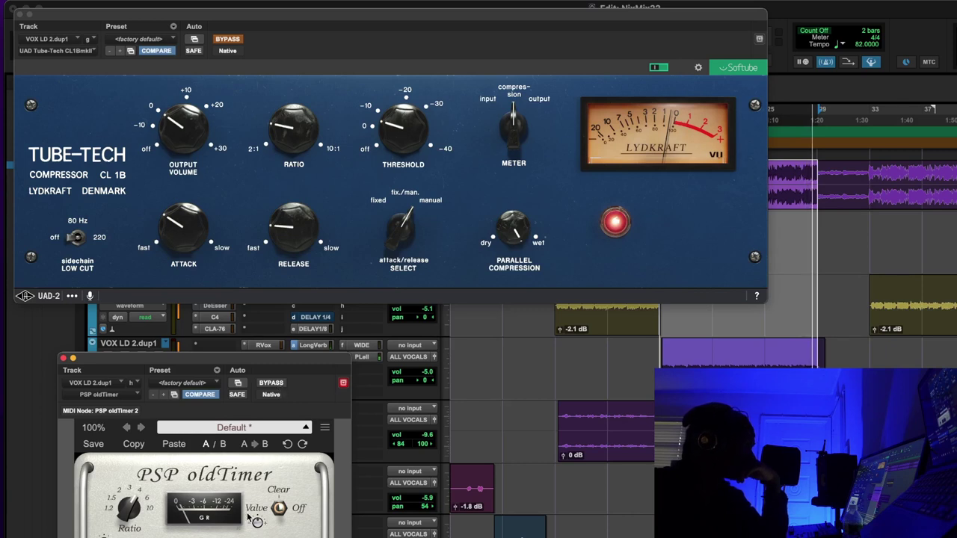
Listen to the looped vocal and switch the bypasses between the oldTimer and CL 1B several more times, ending on the oldTimer
mouse_move(321, 212)
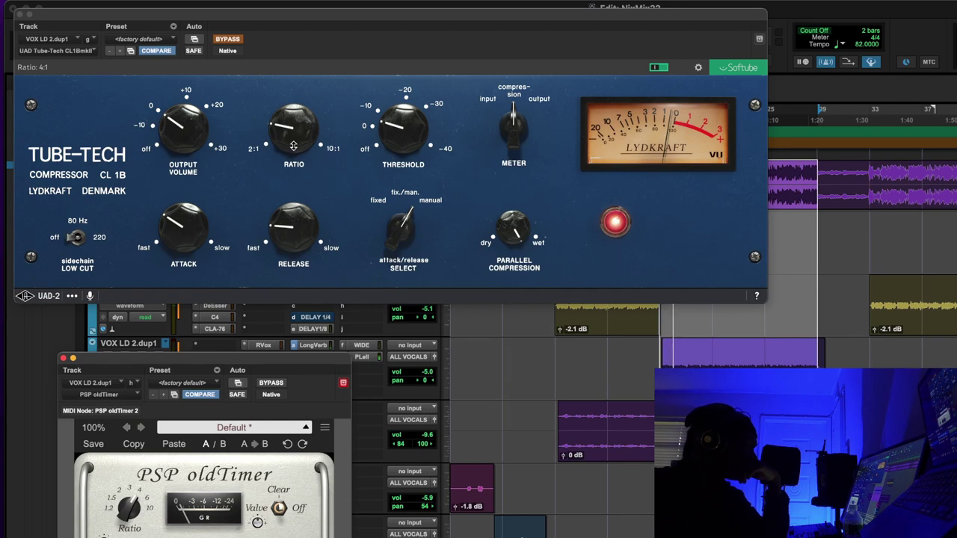
left_click(283, 385)
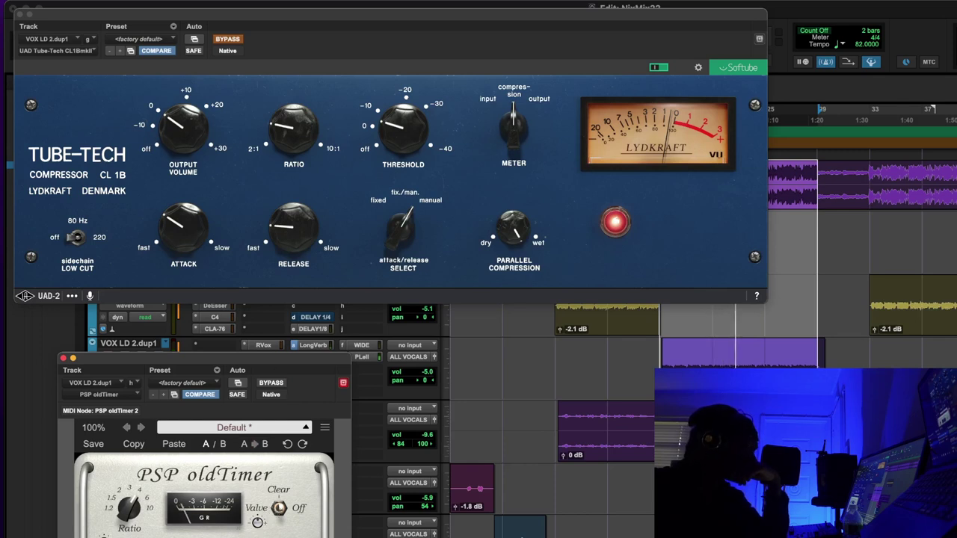
left_click(270, 383)
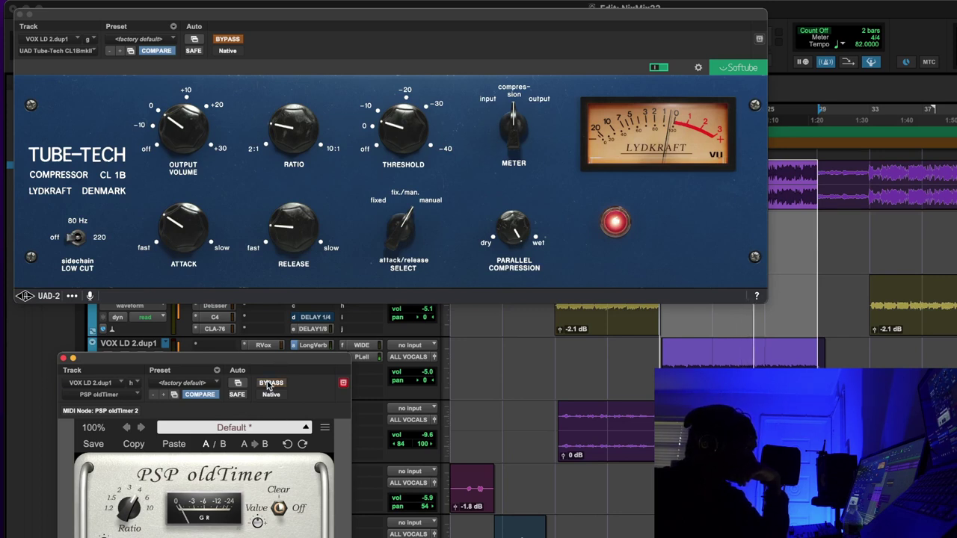
left_click(270, 383)
left_click(238, 38)
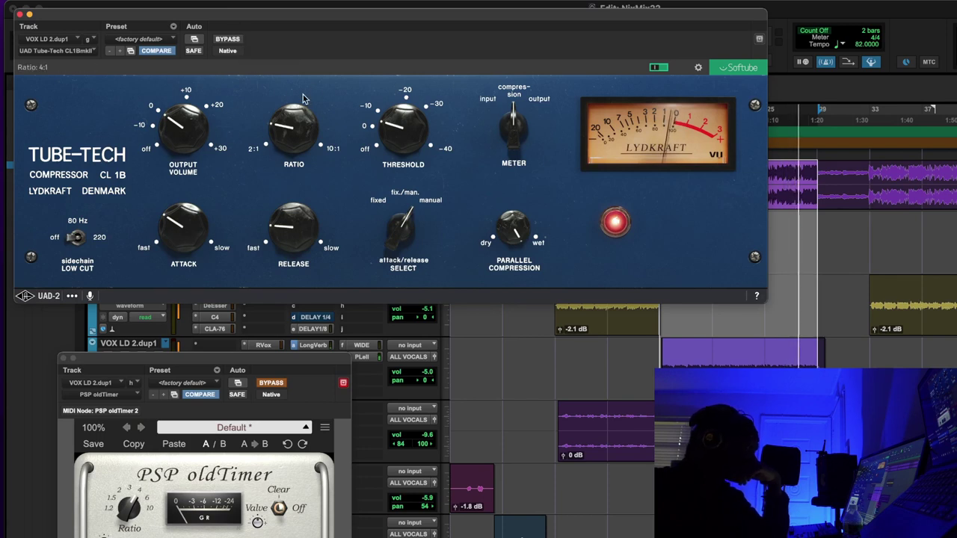
left_click(232, 41)
left_click(267, 384)
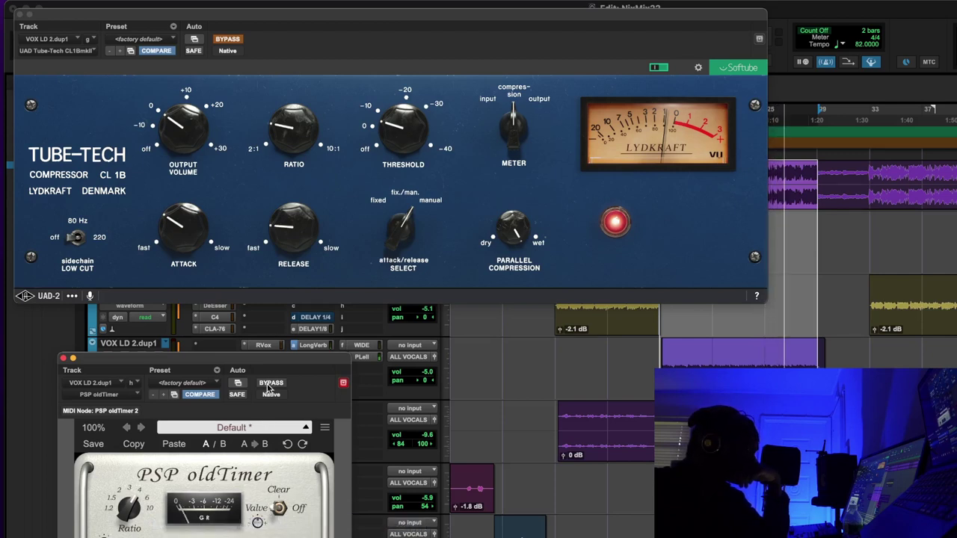
left_click(230, 41)
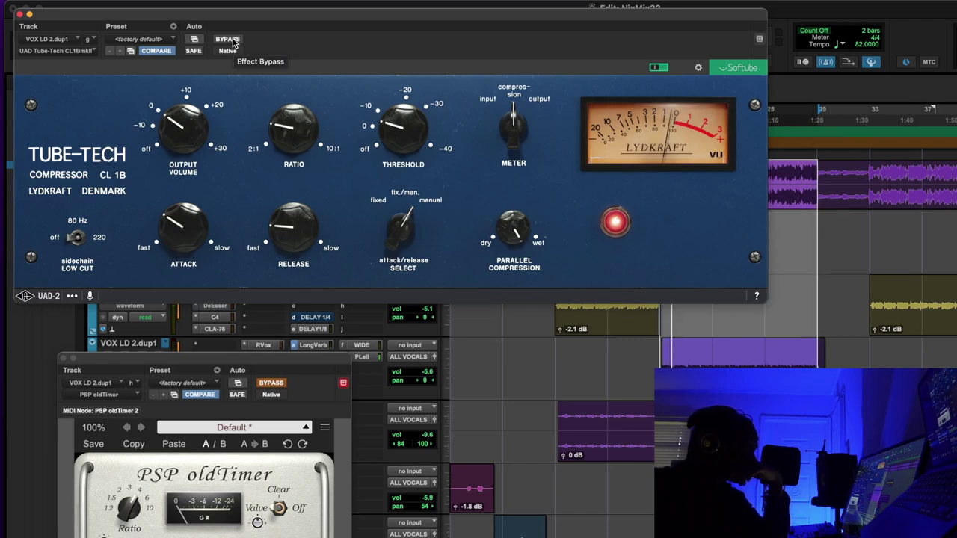
left_click(230, 40)
left_click(267, 384)
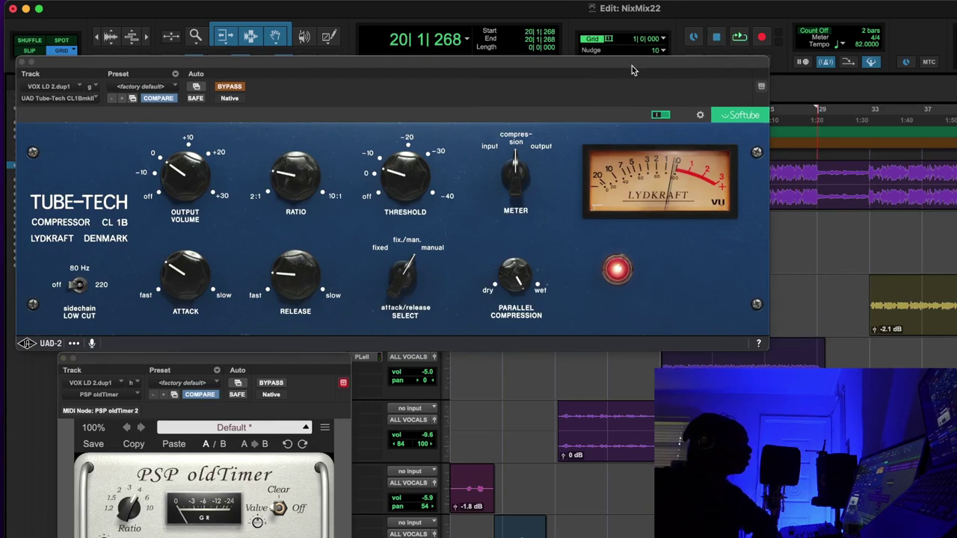
Move the CL 1B and oldTimer windows closer together, bring each to the front, and close both
left_click_drag(631, 70, 666, 47)
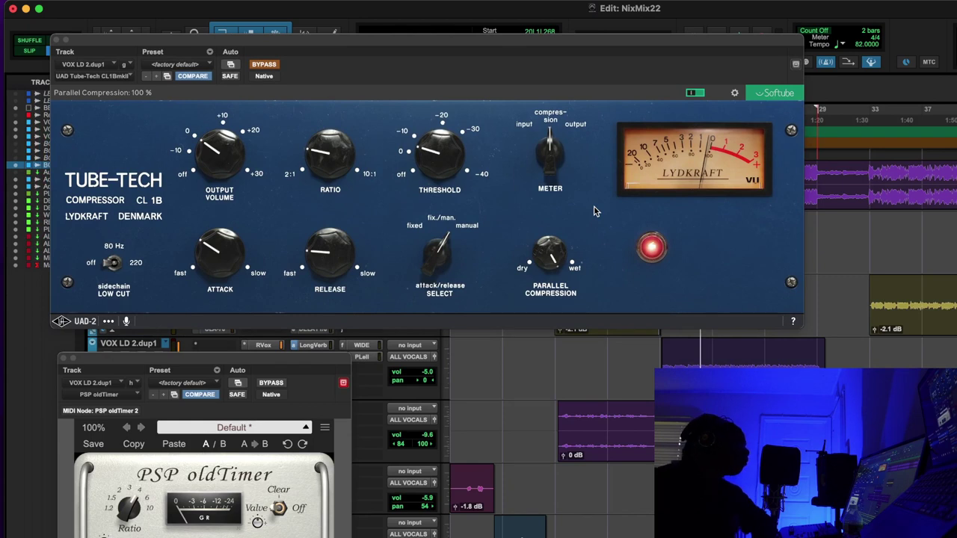
left_click_drag(240, 366, 288, 290)
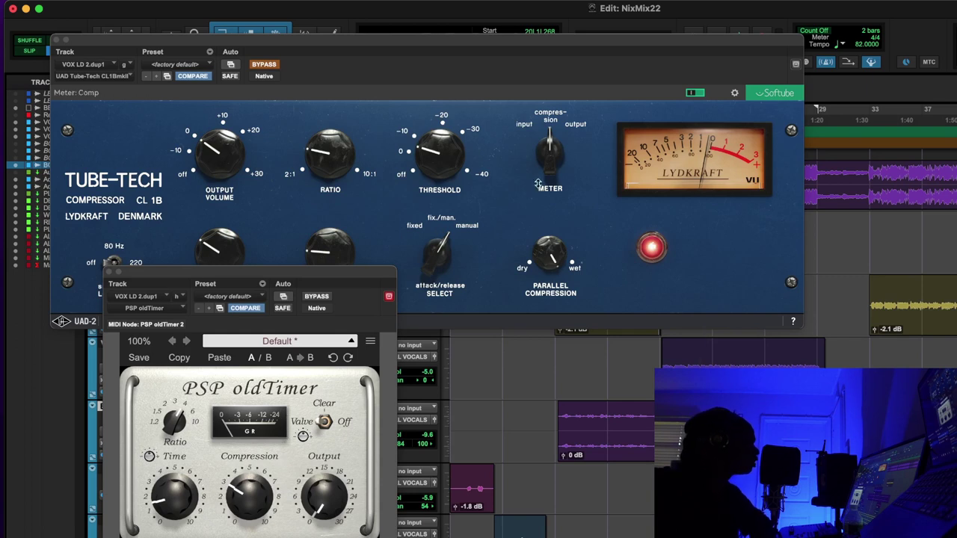
left_click(544, 66)
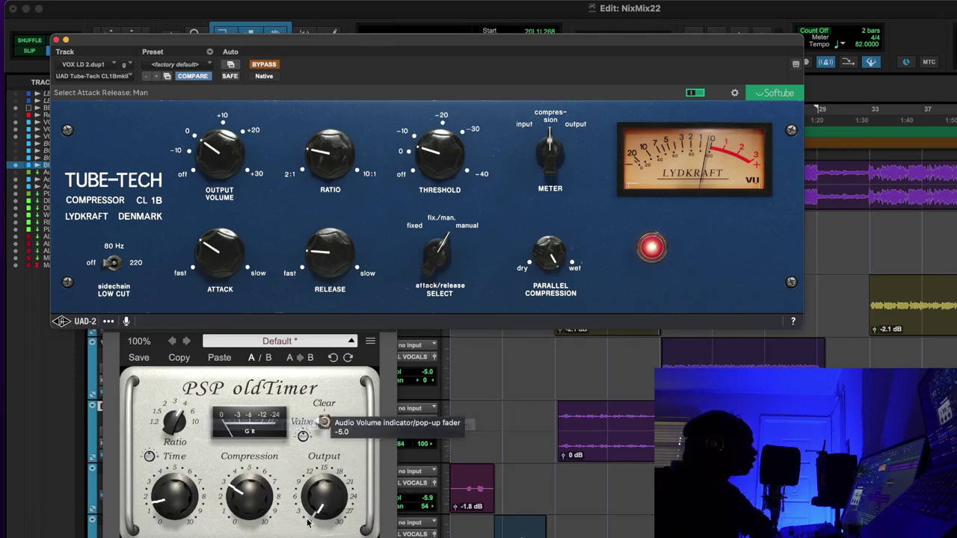
left_click(334, 398)
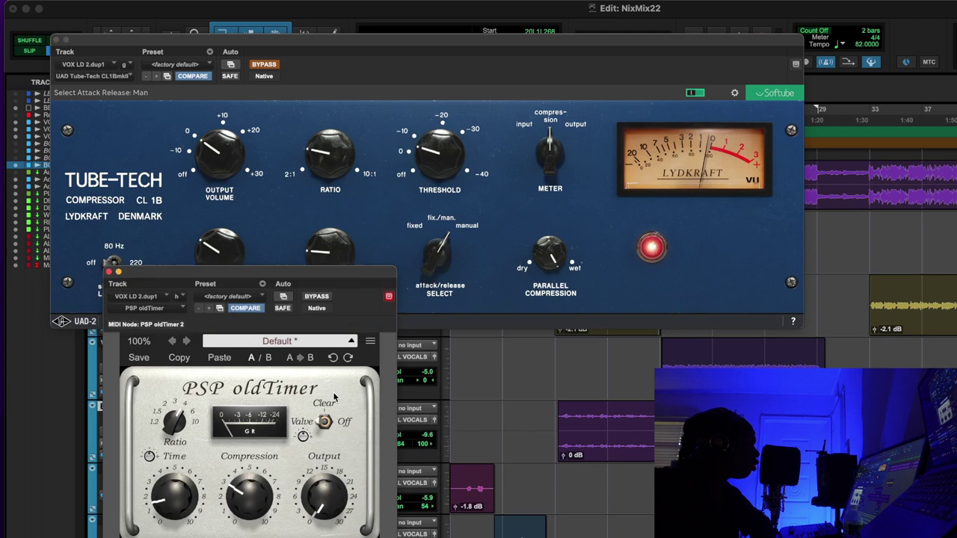
left_click(109, 272)
left_click(53, 40)
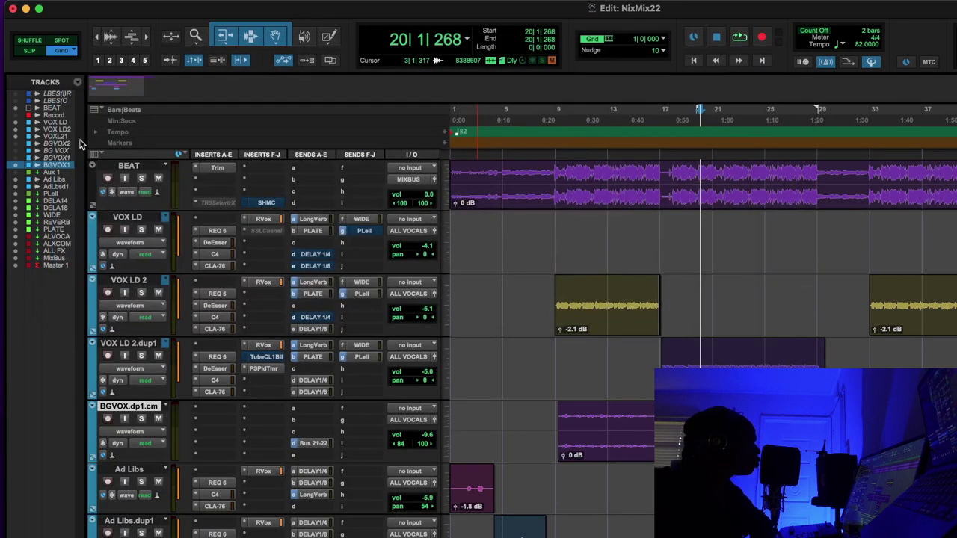
Insert RCompressor (mono) below the oldTimer on VOX LD 2.dup1, move its window up, and bypass the oldTimer
left_click(262, 381)
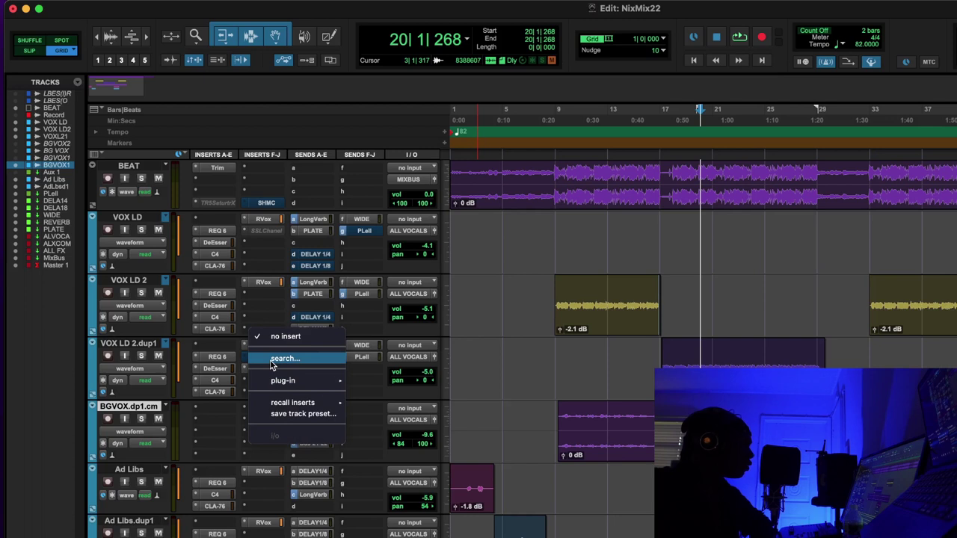
left_click(284, 358)
type("rco")
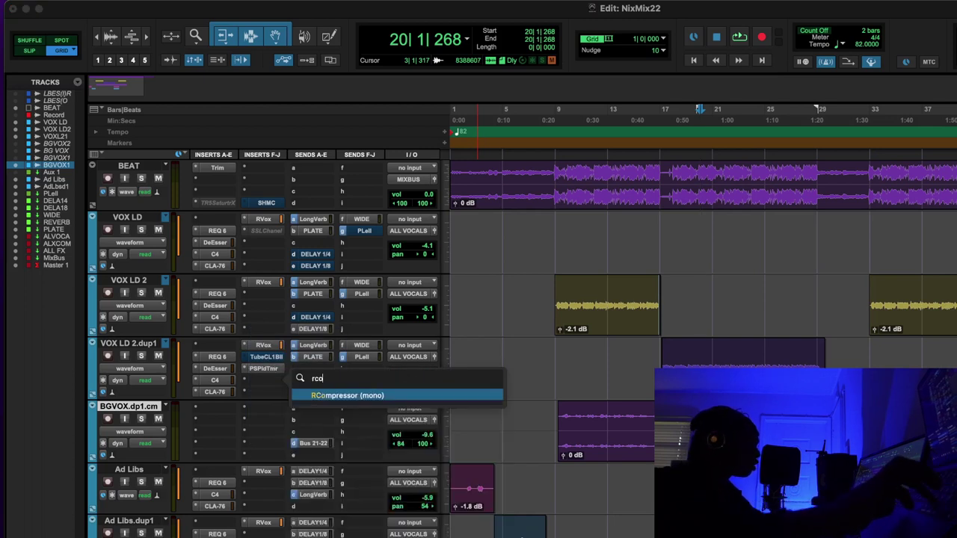
left_click(348, 396)
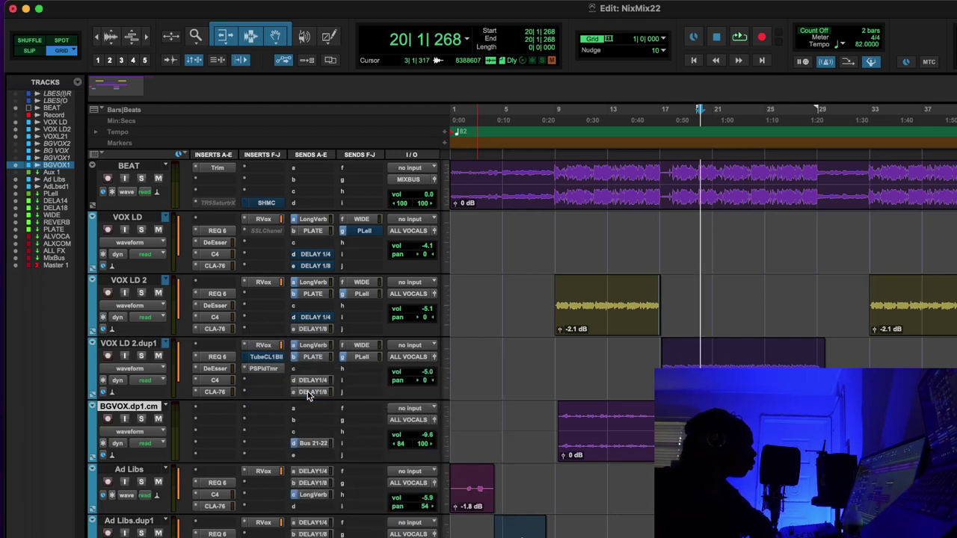
left_click_drag(350, 276, 571, 129)
right_click(259, 368)
left_click(260, 375)
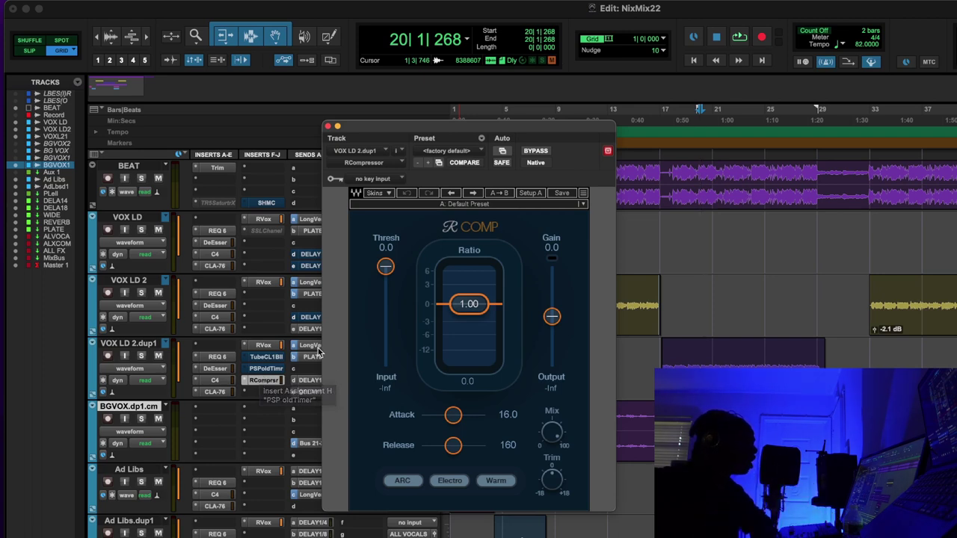
Play from bar 17 and set RCompressor to Opto and Manual with attack 2.70 and release 45.4
left_click(658, 121)
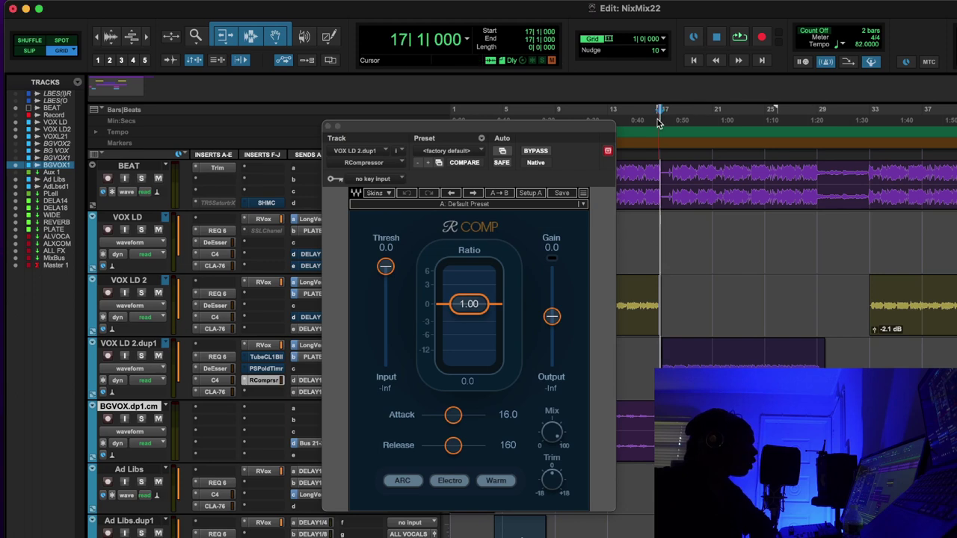
left_click(740, 37)
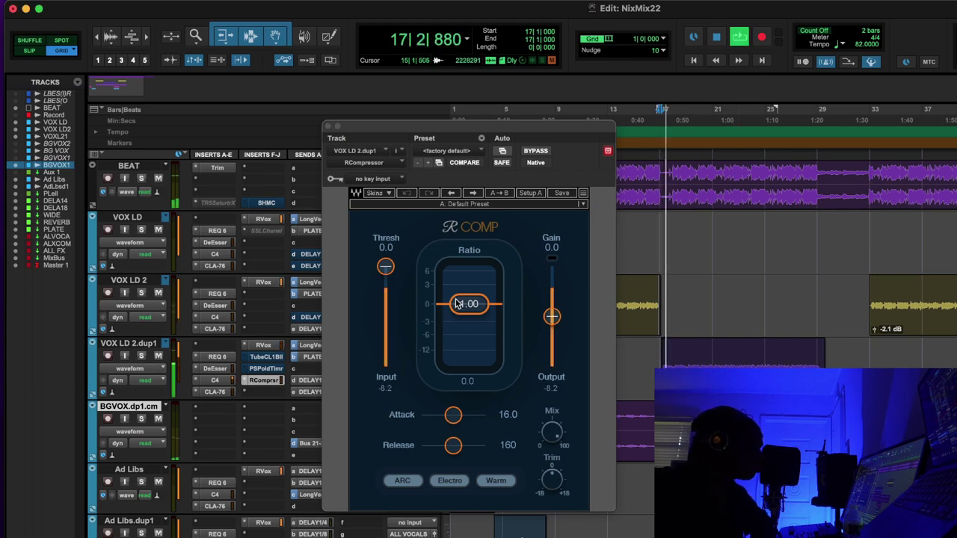
left_click(449, 481)
left_click(419, 482)
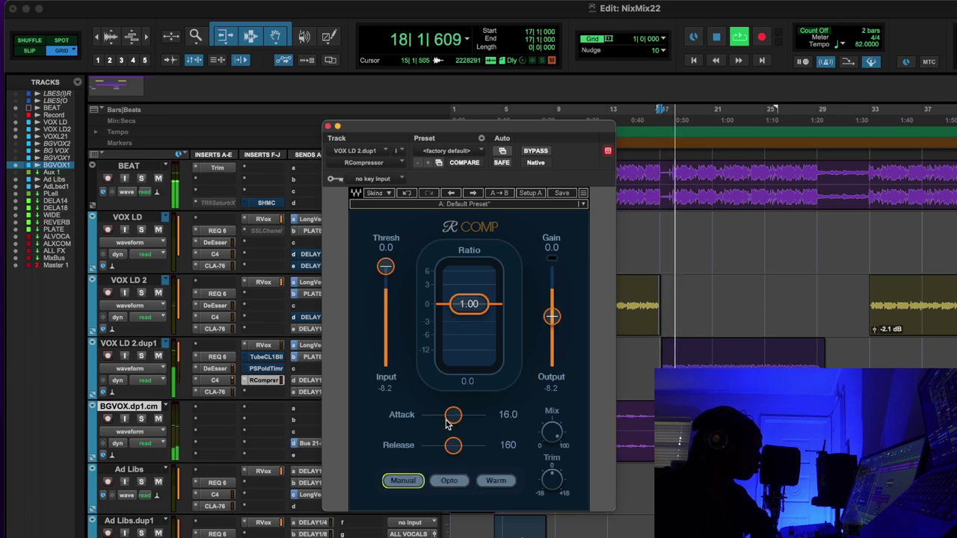
left_click_drag(453, 415, 441, 445)
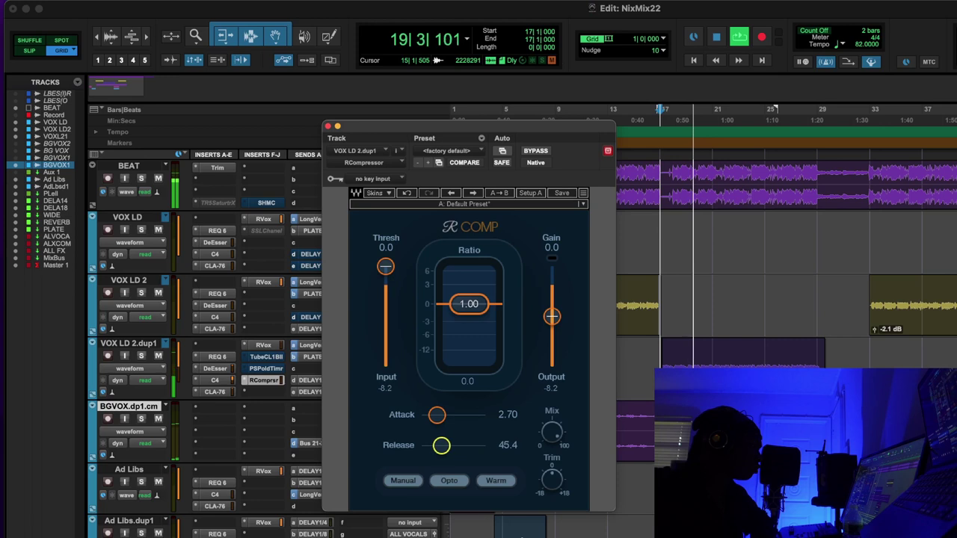
Set the RCompressor ratio to 2.60, threshold to -9.2 and gain to 2.0, and check the result against bypass
left_click_drag(469, 304, 469, 319)
left_click_drag(385, 266, 385, 281)
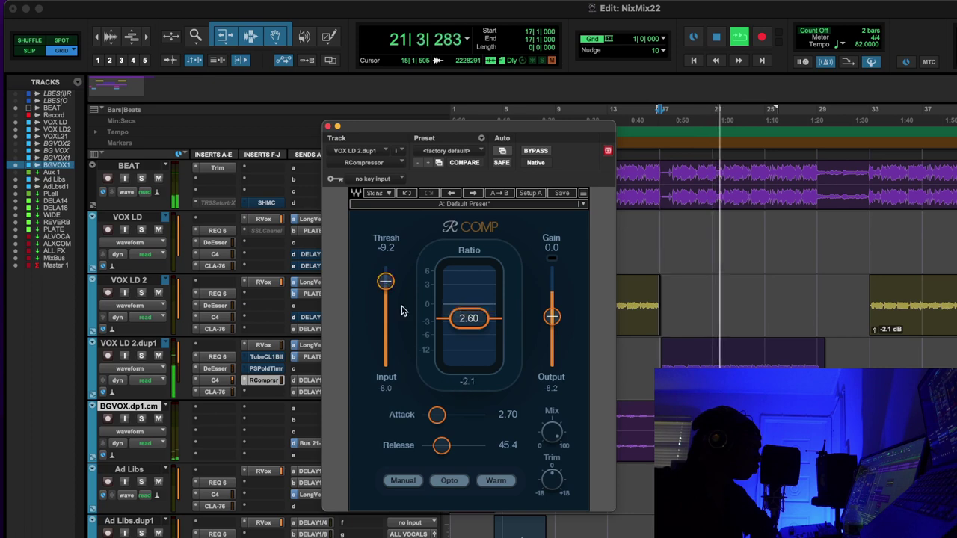
left_click_drag(552, 317, 557, 317)
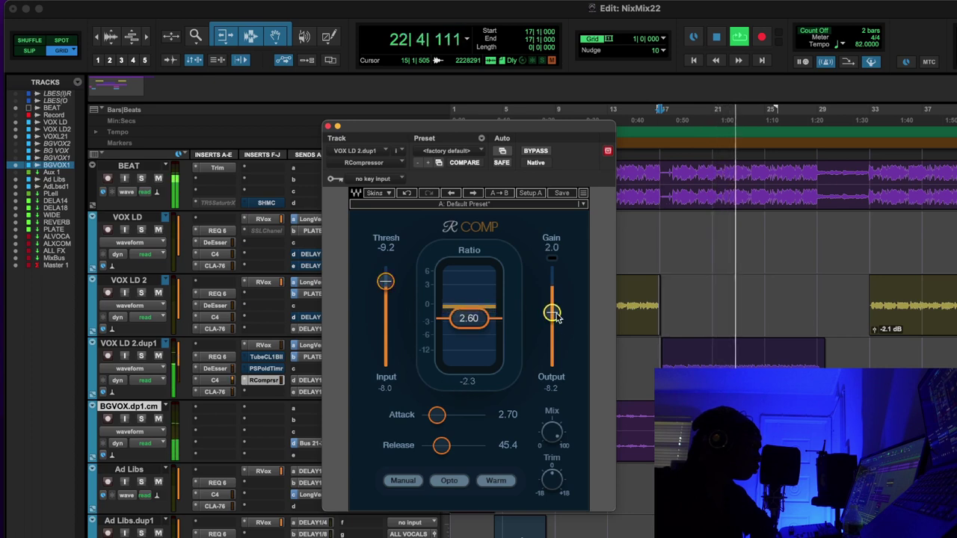
left_click(536, 151)
left_click(537, 152)
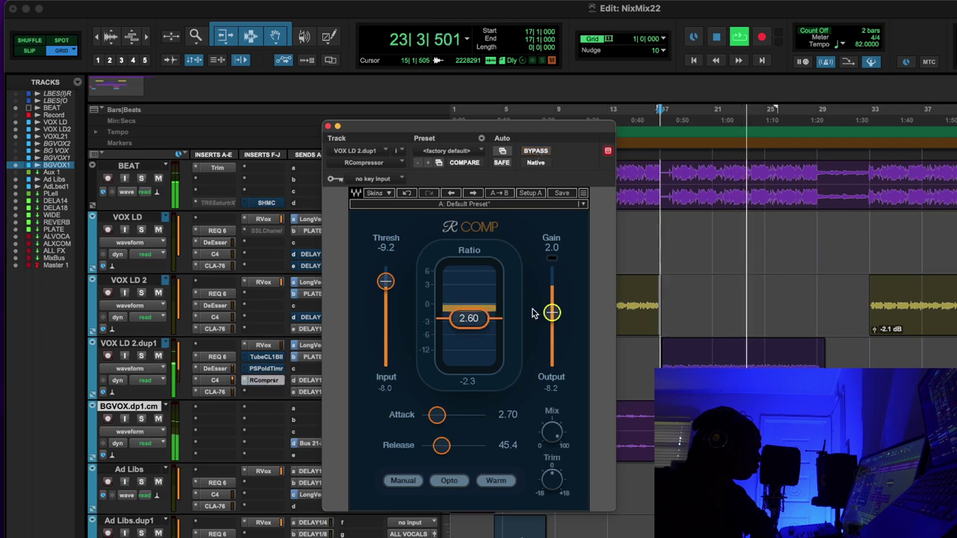
Raise the RCompressor ratio to 2.79 and compare the vocal with and without it by toggling its bypass
left_click_drag(469, 319, 511, 360)
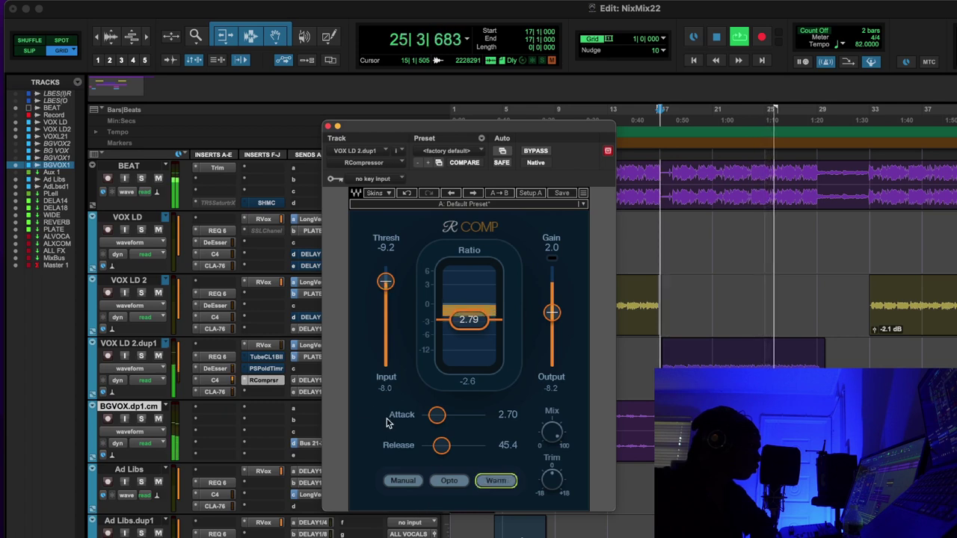
left_click(534, 150)
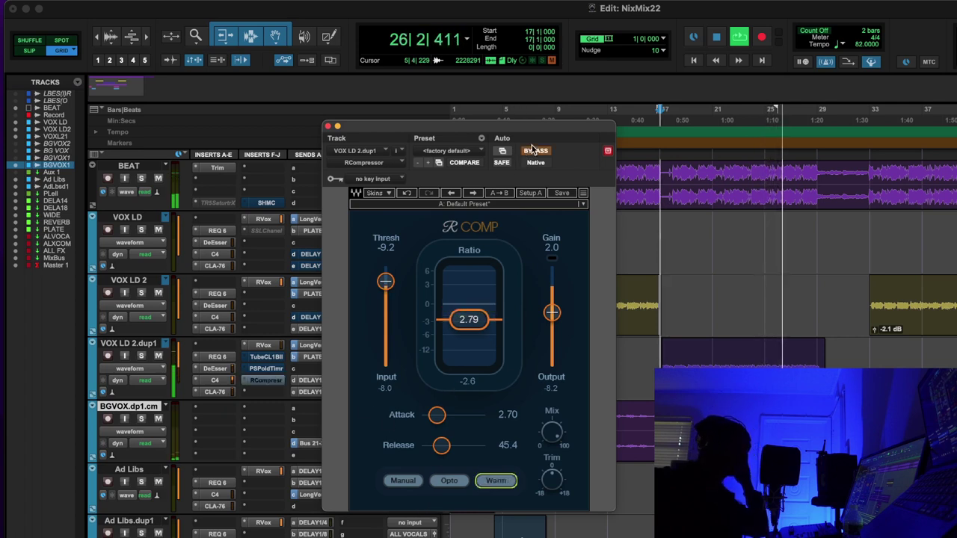
left_click(534, 150)
left_click(536, 152)
left_click(536, 152)
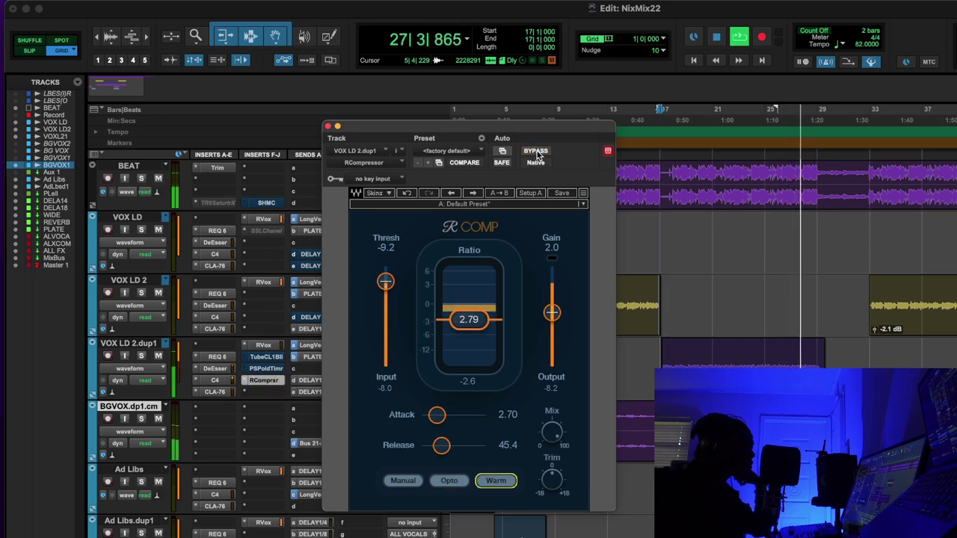
Restart playback from bar 17 and compare all three compressors by switching insert bypasses, leaving only RCompressor active among them
key("space")
key("space")
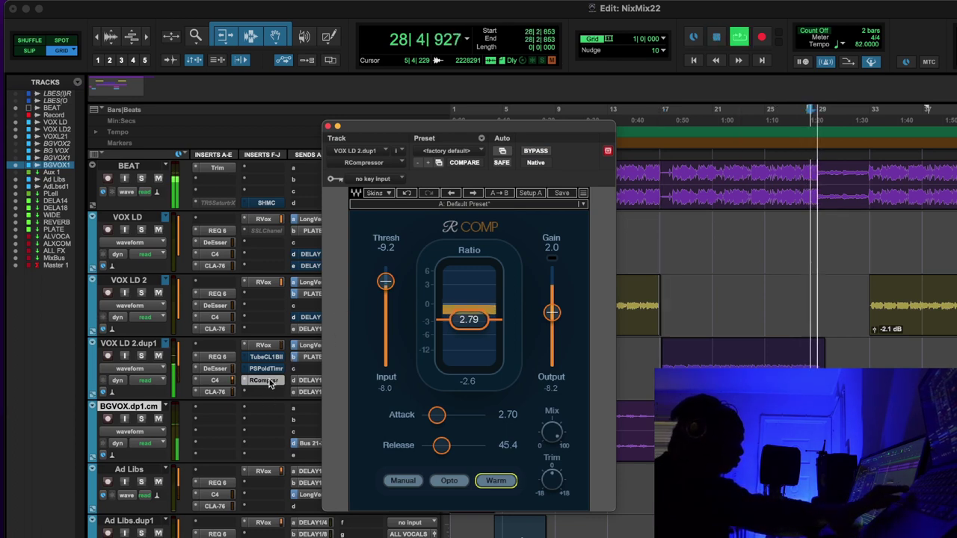
left_click(658, 123)
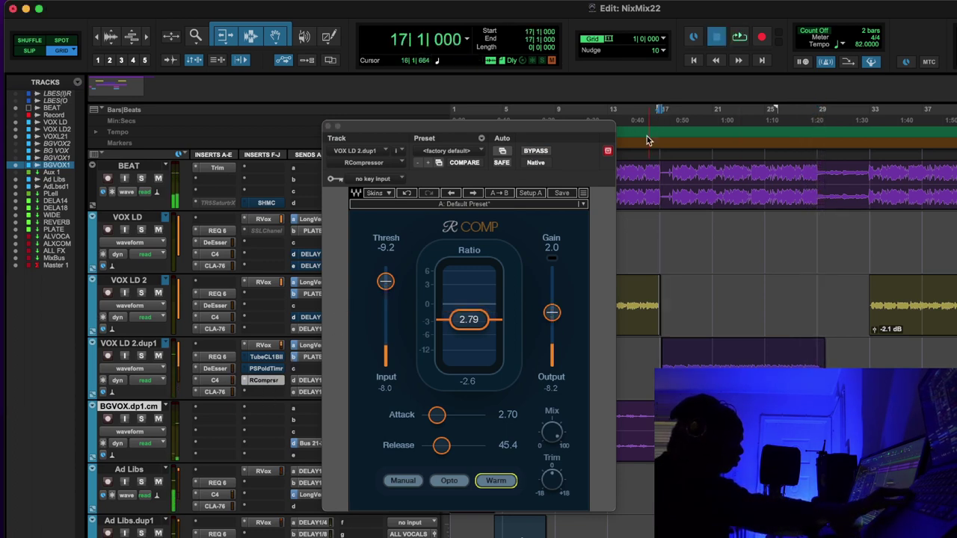
left_click(266, 380, "super")
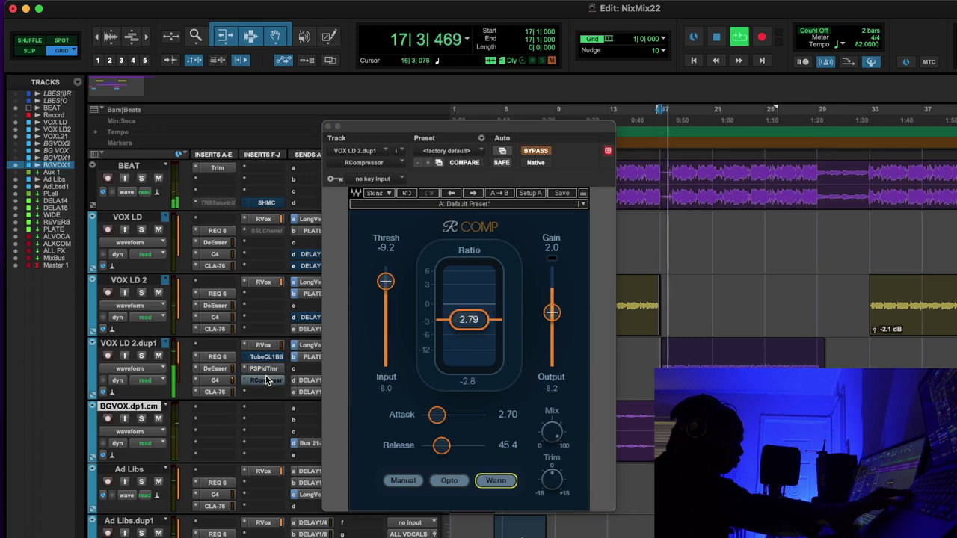
left_click(265, 369, "super")
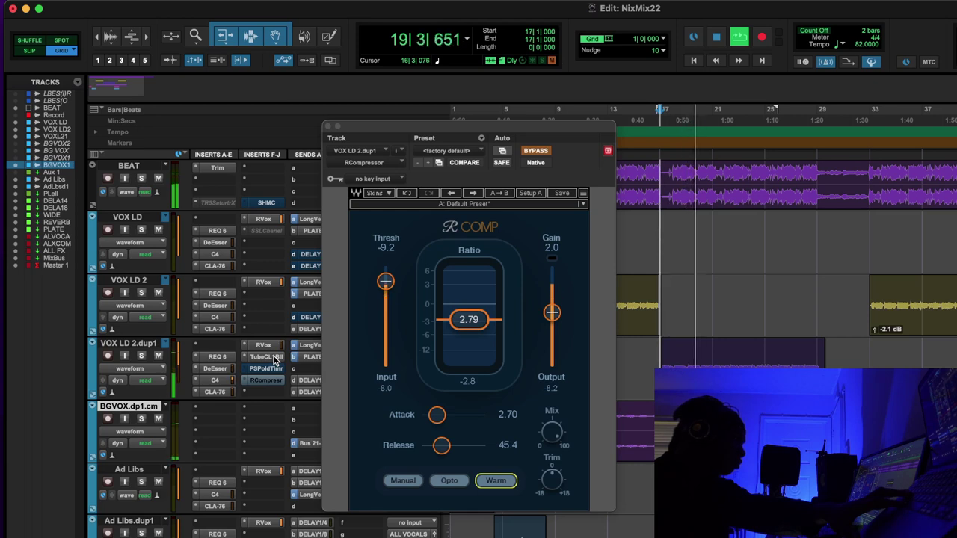
left_click(269, 368, "super")
left_click(269, 380, "super")
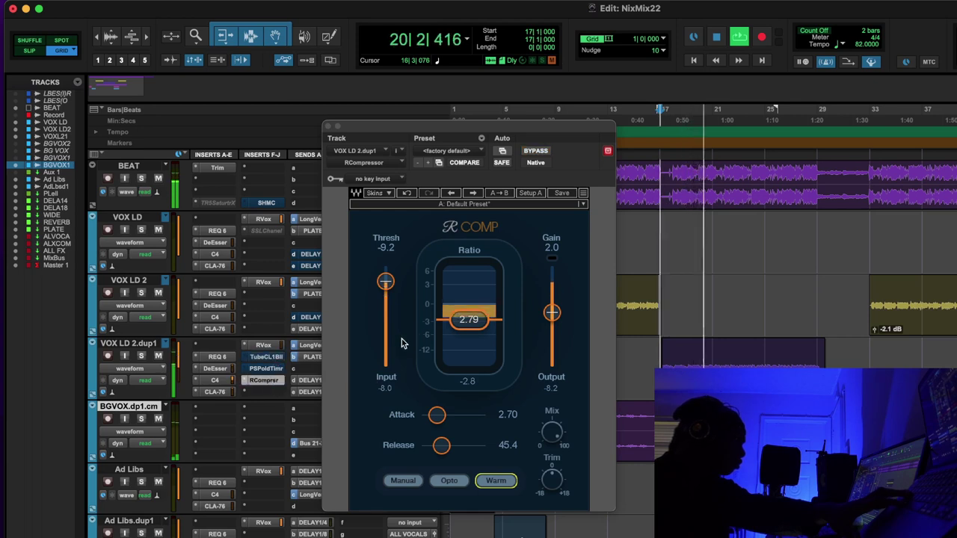
Lower the RCompressor gain to 1.1, compare it with the CL 1B again, and stop playback with RCompressor active
left_click_drag(551, 312, 551, 316)
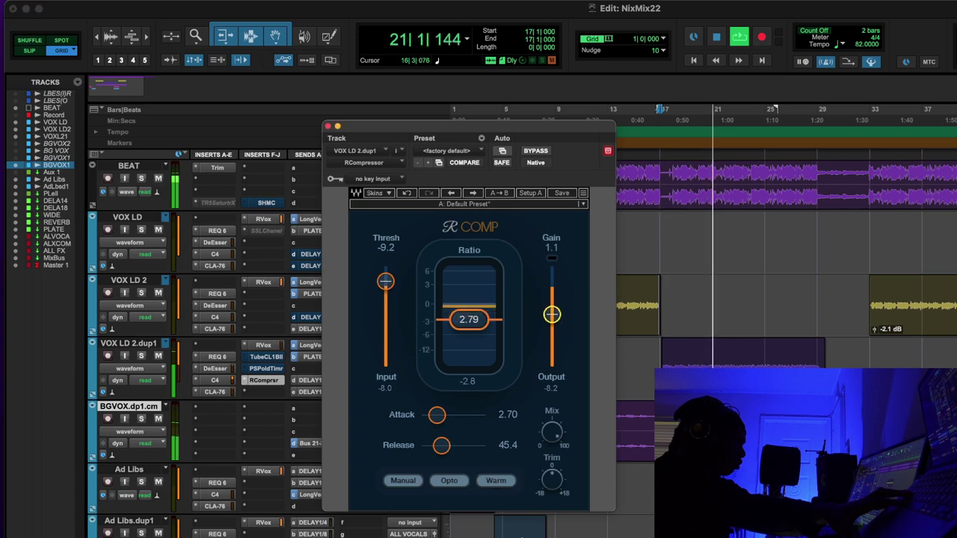
left_click(267, 380, "super")
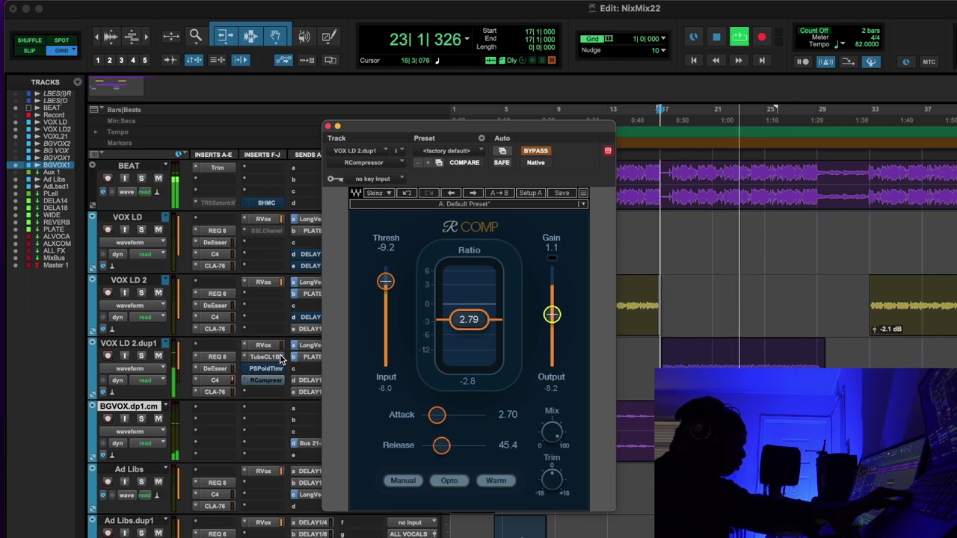
left_click(275, 381, "super")
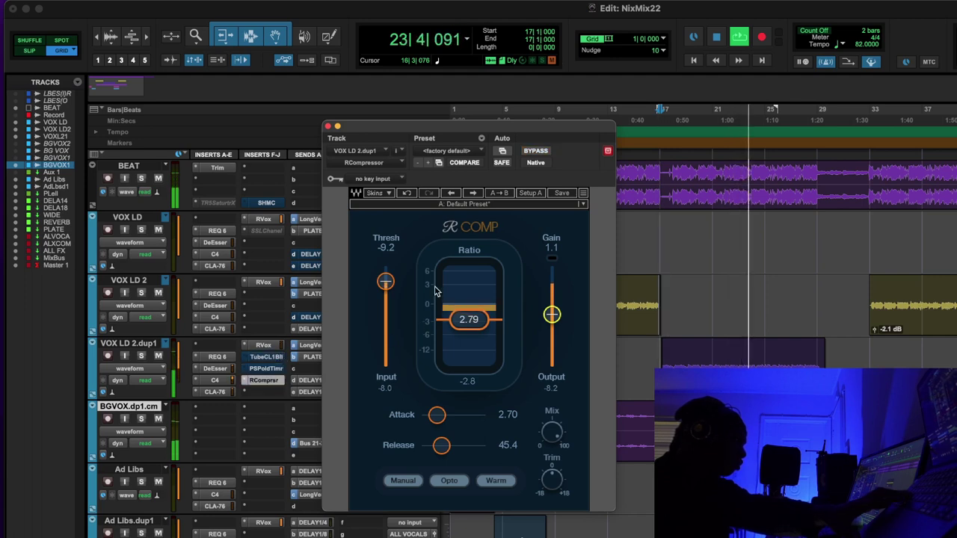
left_click(718, 39)
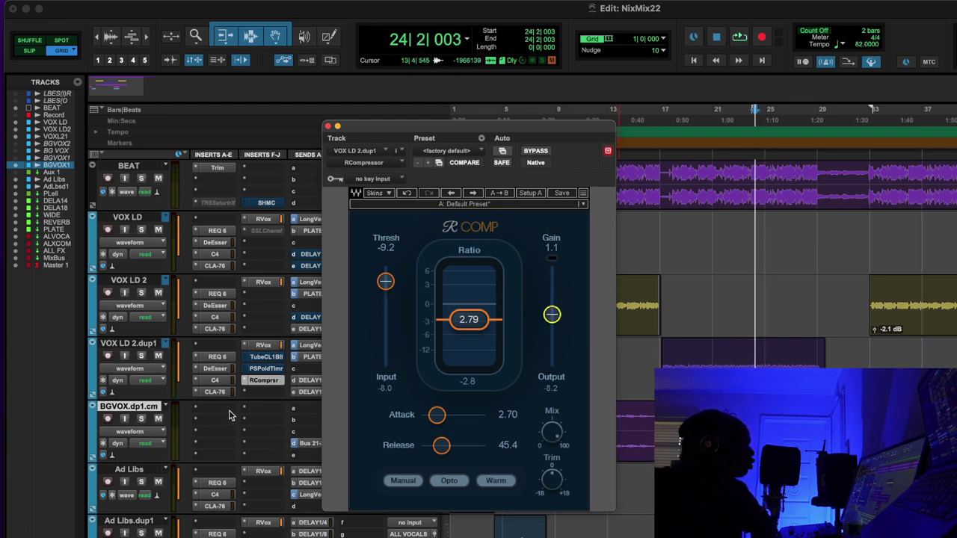
Insert the mono Magma BB Tubes plug-in in the free insert slot below RCompressor on VOX LD 2.dup1
left_click(278, 392)
left_click(284, 370)
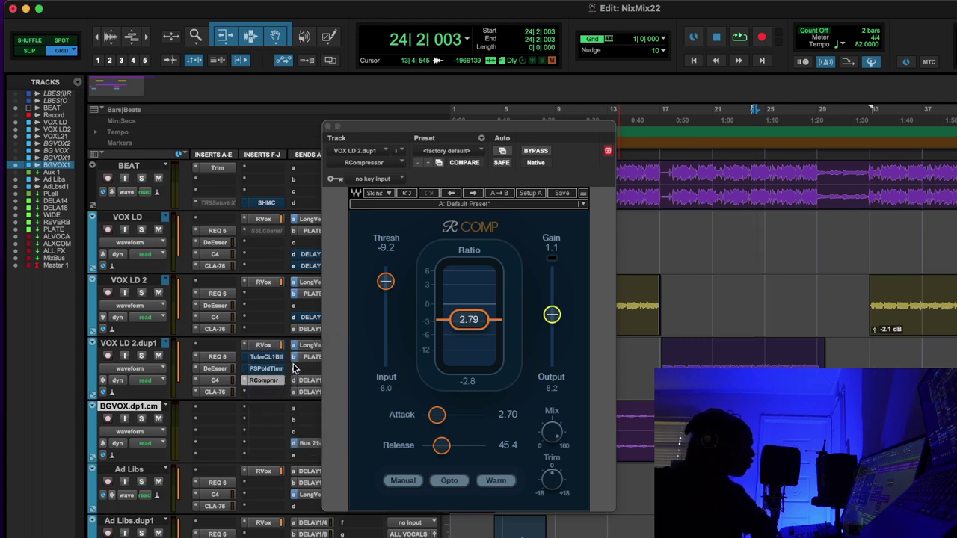
type("bb")
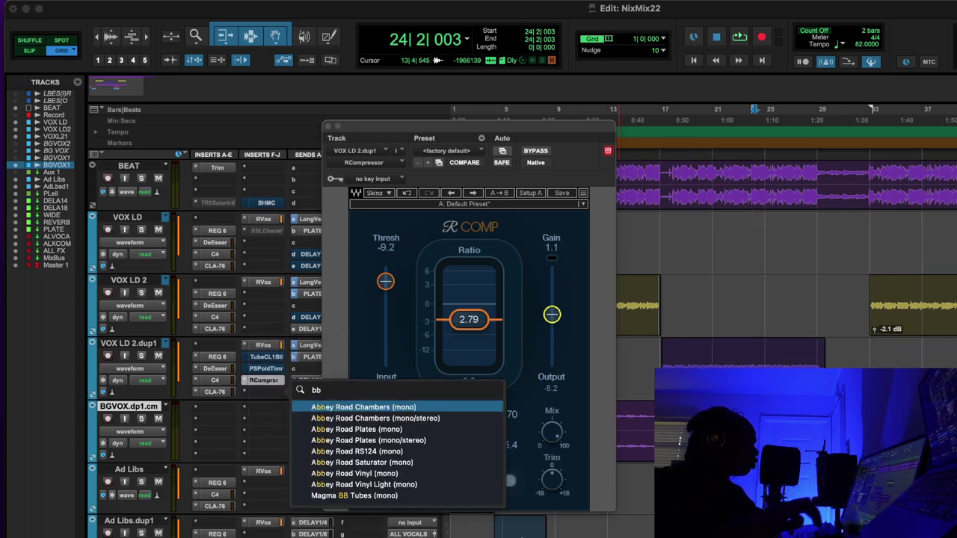
left_click(337, 497)
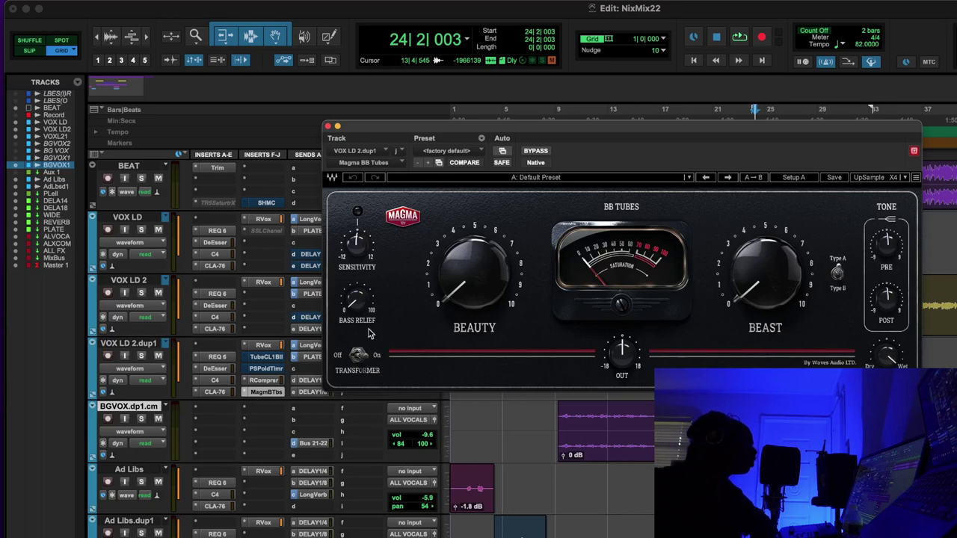
Bypass both Magma BB Tubes and RCompressor on VOX LD 2.dup1 and close the plug-in window
right_click(254, 395)
left_click(271, 397)
right_click(257, 381)
left_click(270, 386)
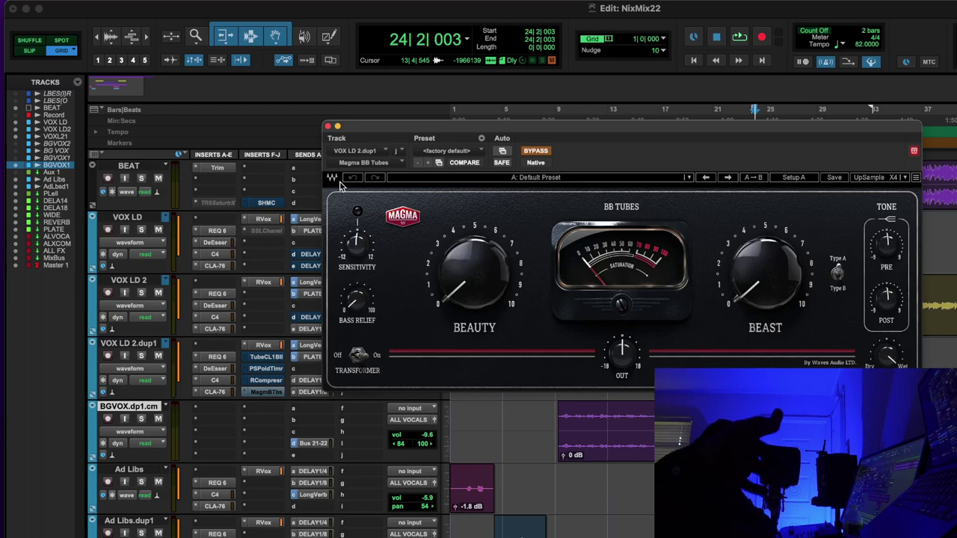
left_click(327, 129)
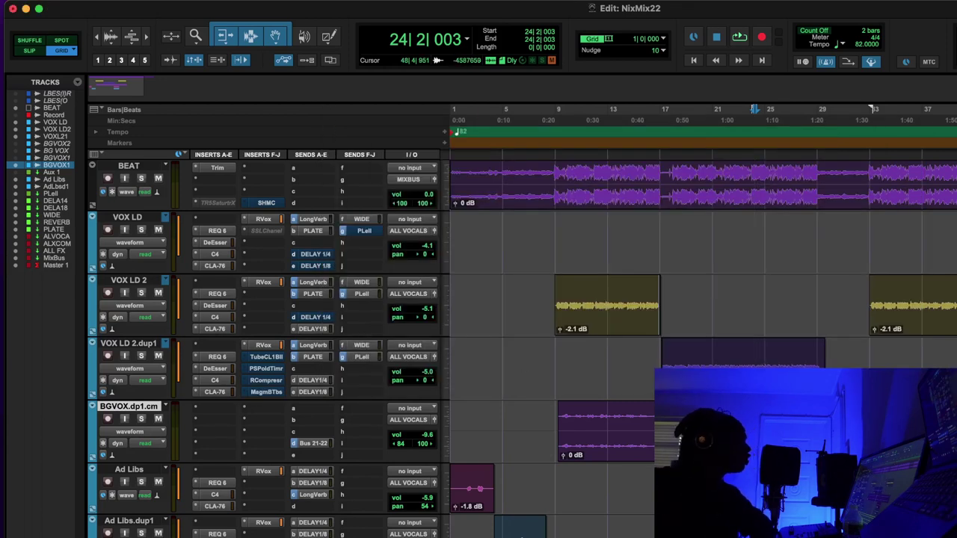
Open the Tube-Tech CL 1B on the PLell aux track and raise the track's volume to -34.1
scroll(523, 348, "down", 5)
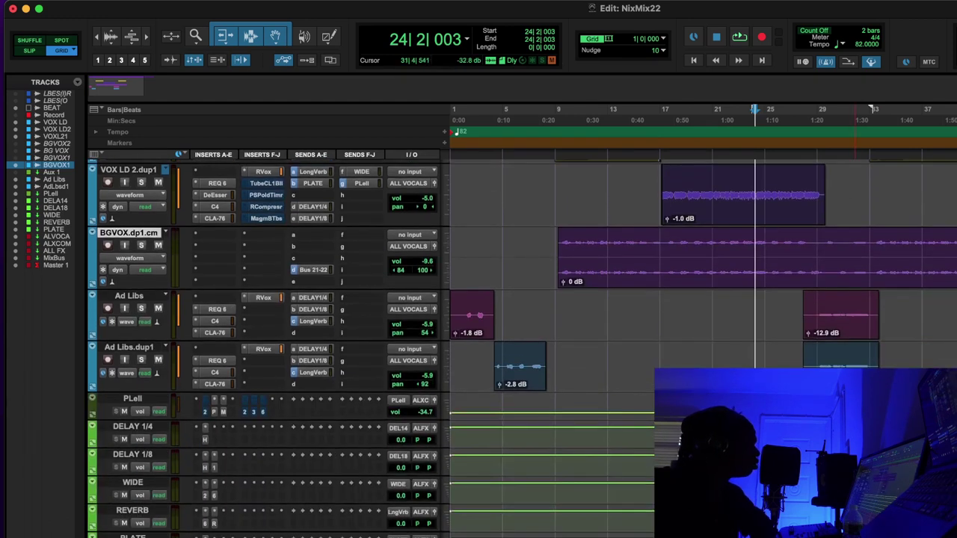
left_click(215, 413)
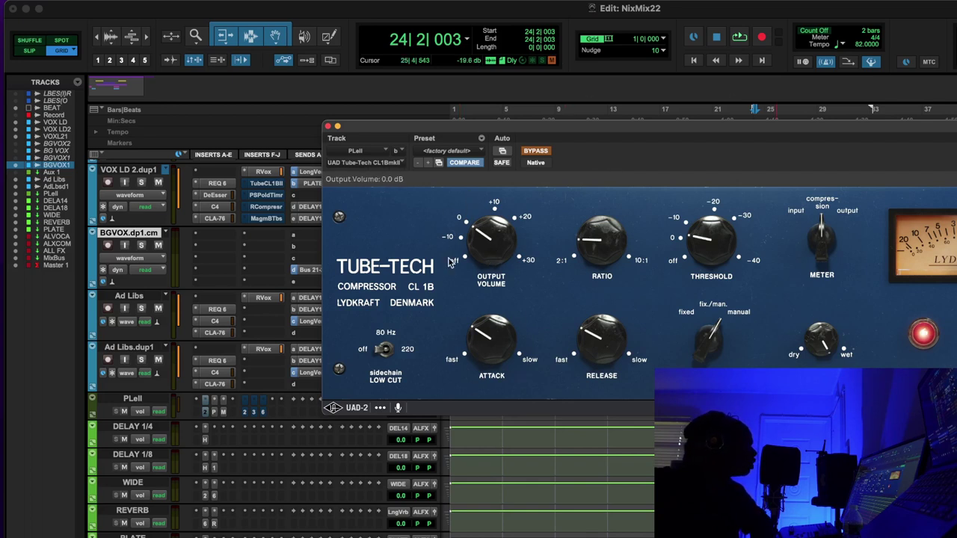
left_click_drag(492, 132, 220, 83)
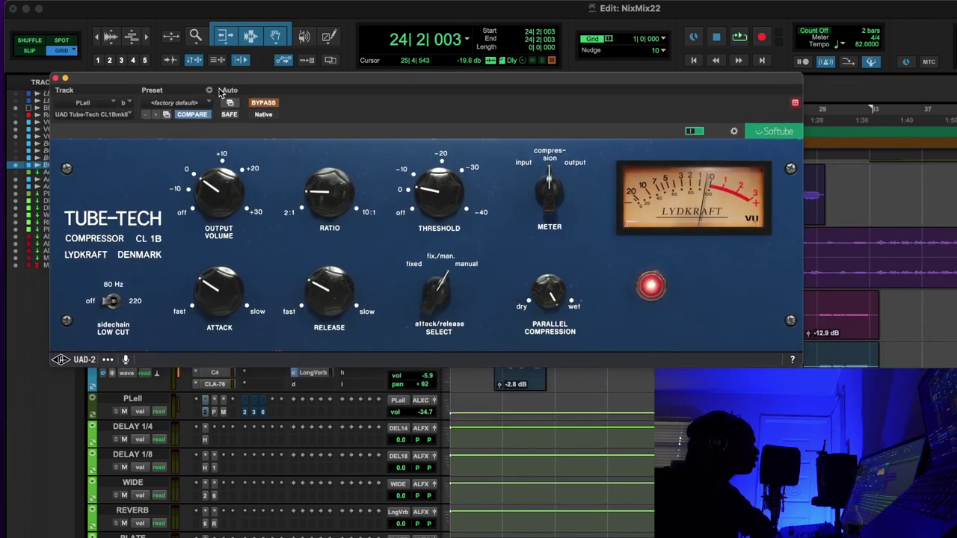
mouse_move(415, 416)
left_mouse_down()
mouse_move(415, 400)
mouse_move(420, 429)
left_mouse_up()
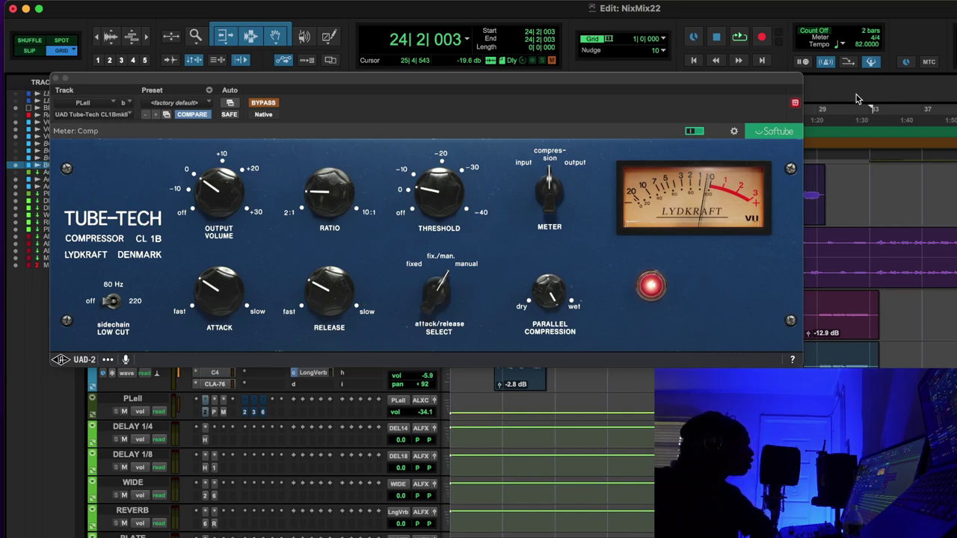
Start playback and select bars 17 to 29 as the looped range, keeping the CL 1B window clear of the timeline
left_click(738, 41)
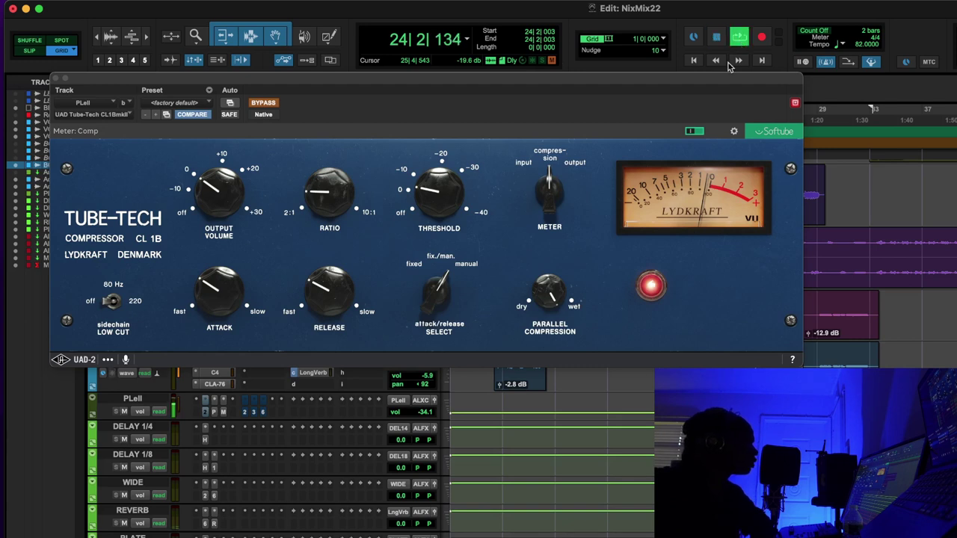
left_click_drag(657, 106, 676, 293)
left_click(661, 114)
left_click_drag(661, 120, 818, 121)
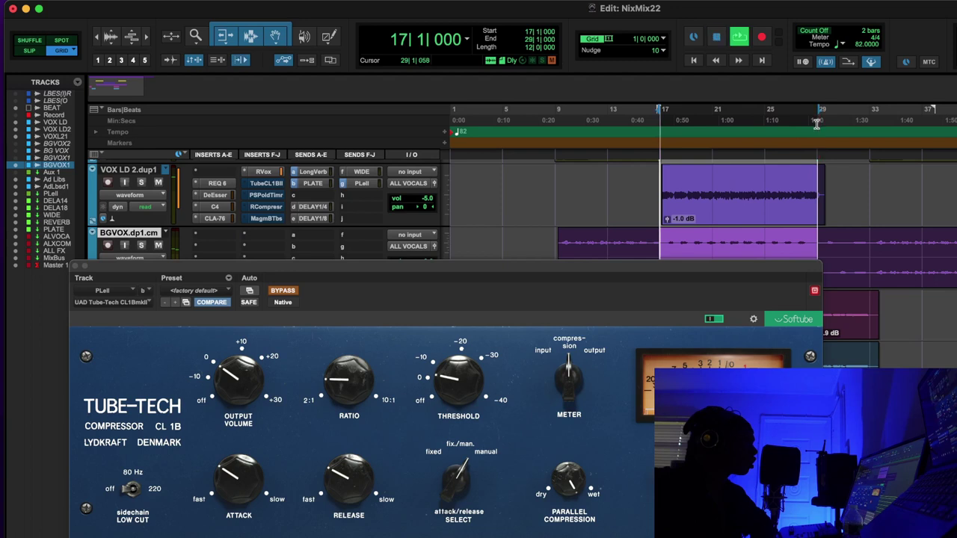
left_click_drag(502, 274, 665, 172)
Open the PSP oldTimer on PLell and compare the sound with and without it by toggling its bypass during playback
left_click(215, 410)
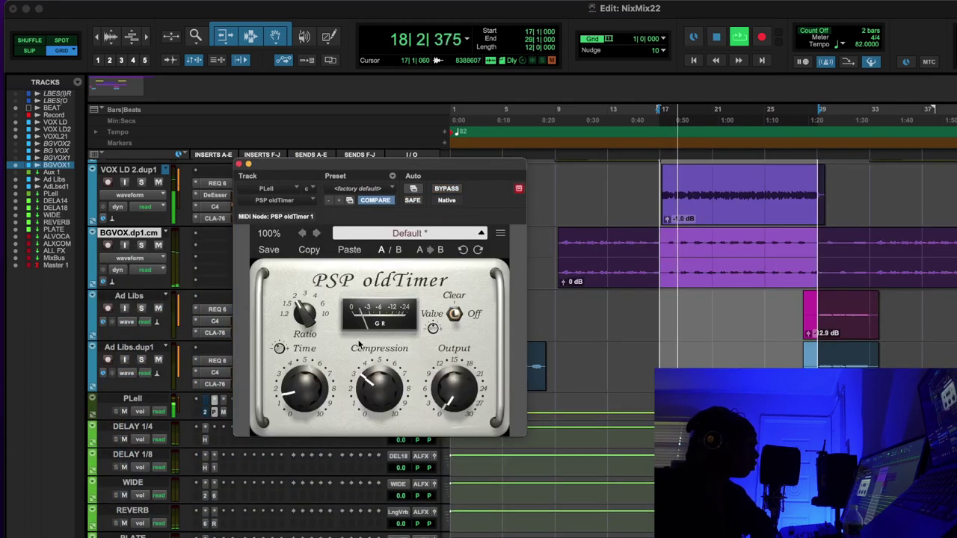
left_click(451, 189)
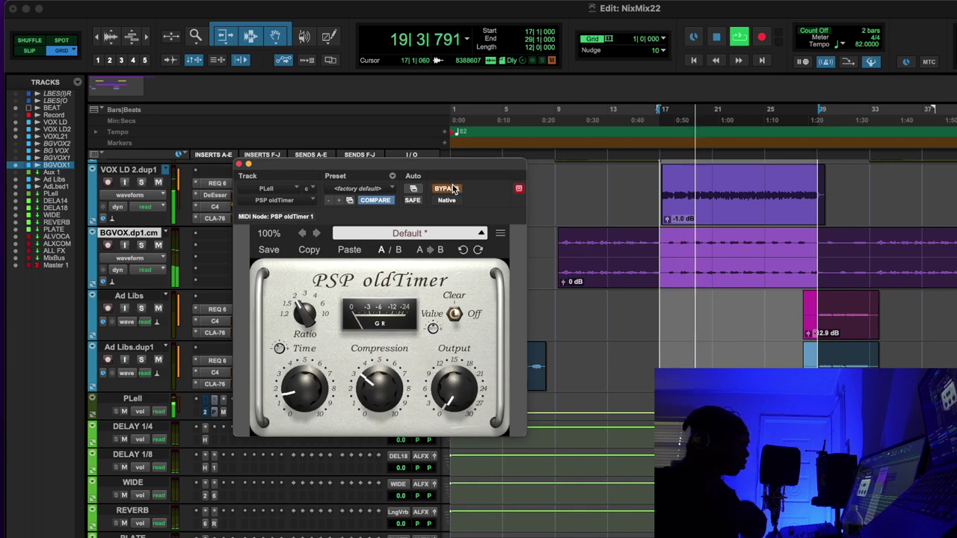
left_click(453, 189)
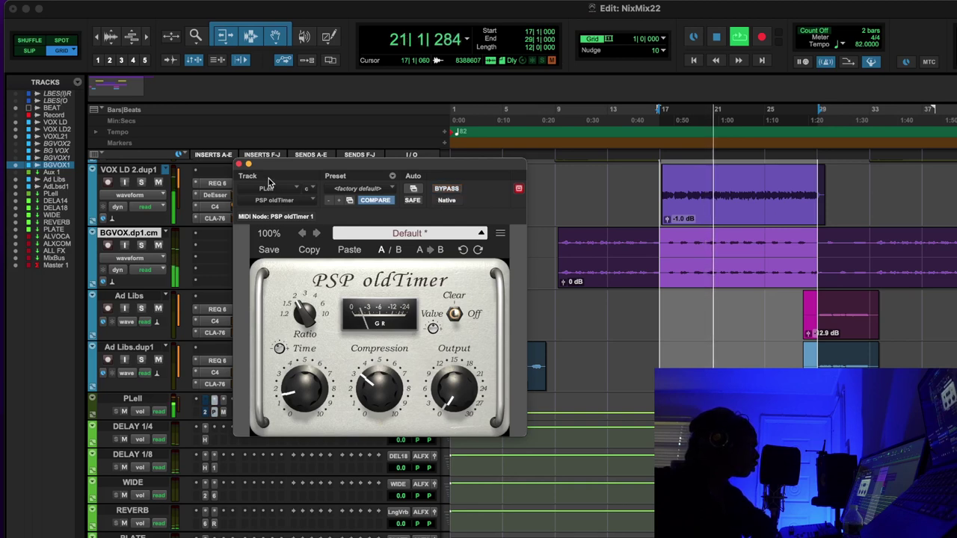
left_click_drag(271, 168, 290, 168)
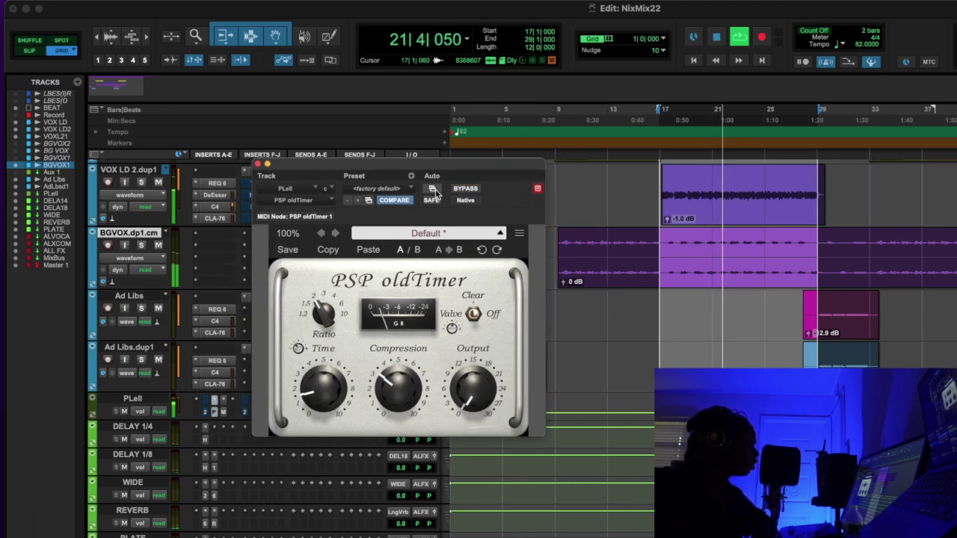
left_click(464, 191)
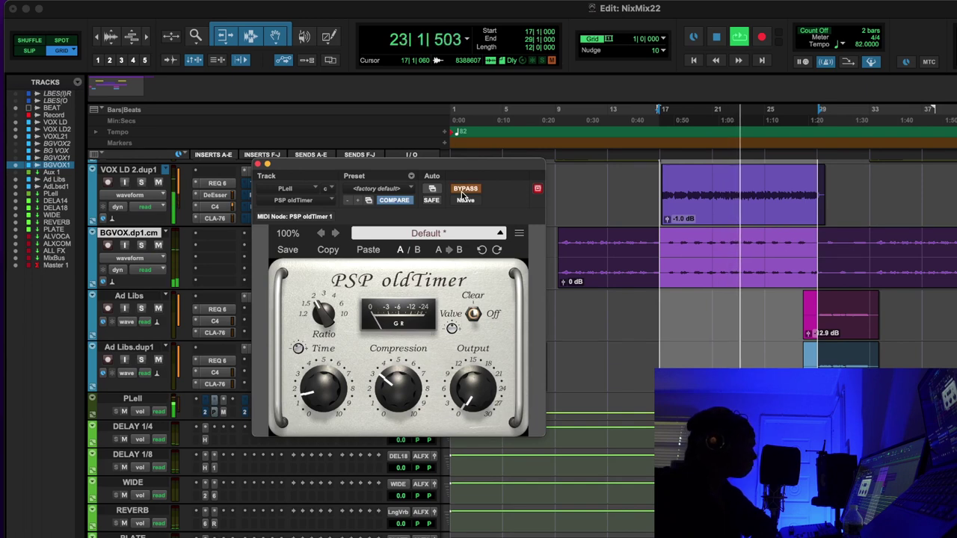
left_click(463, 191)
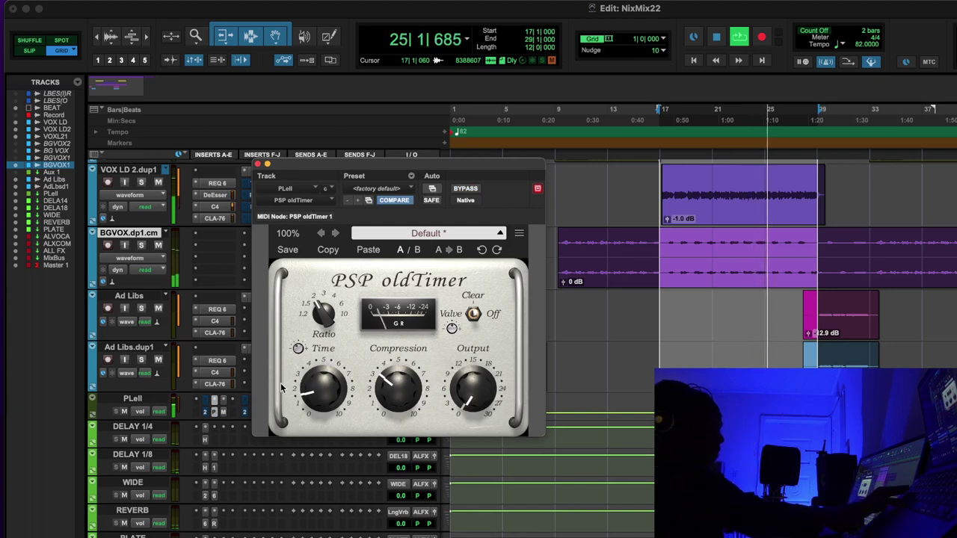
Switch from PSP oldTimer to the CL 1B on PLell, and set its attack to 2.5 and release to 2.2
left_click(211, 415)
left_click_drag(440, 166, 263, 72)
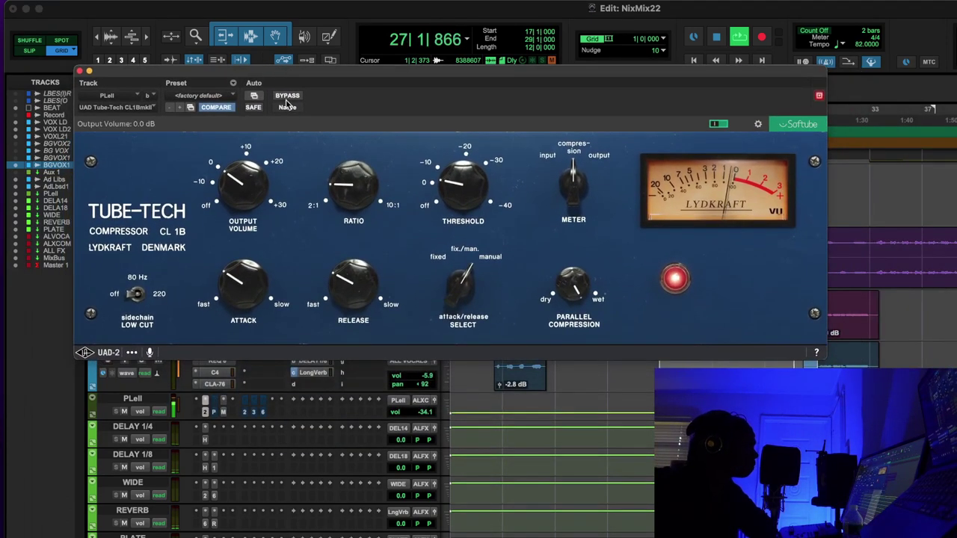
left_click_drag(248, 278, 251, 292)
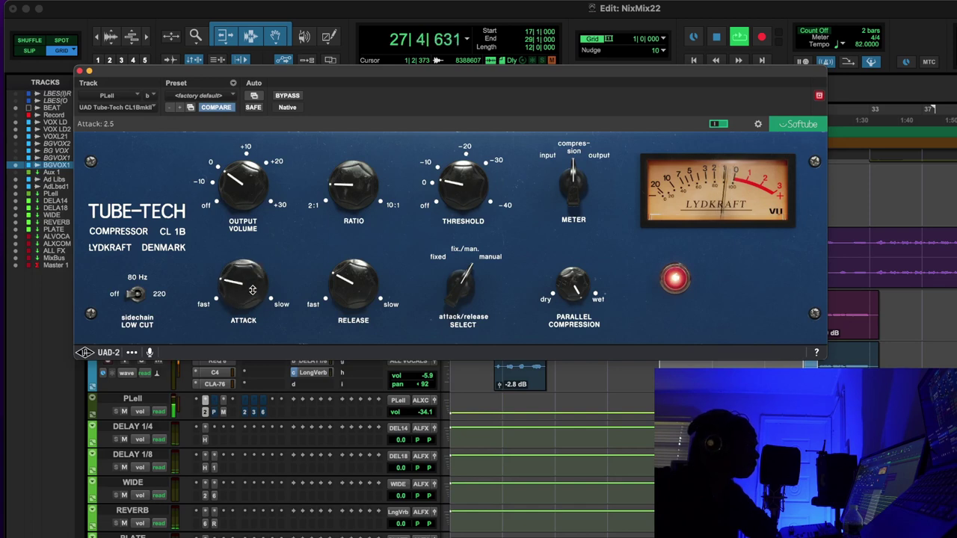
left_click_drag(356, 277, 357, 287)
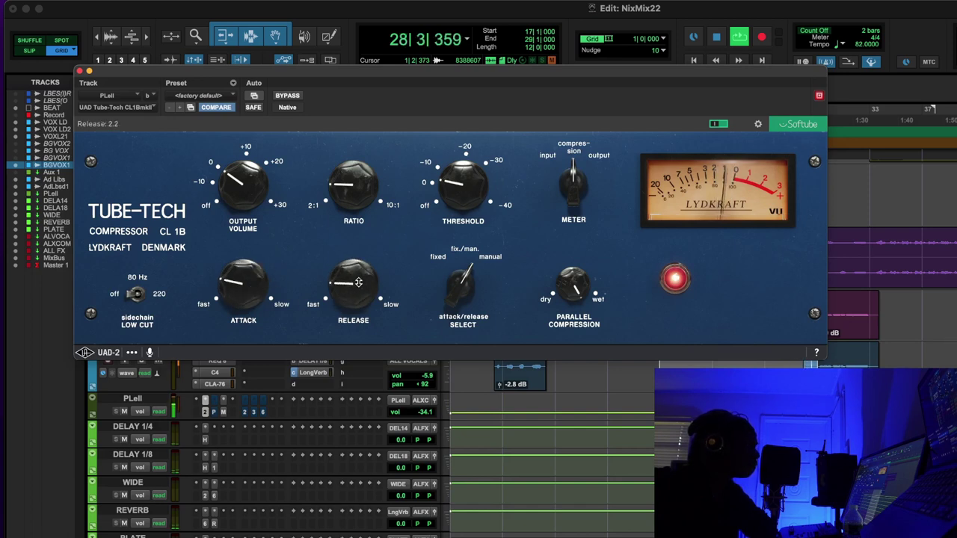
Compare PLell with and without the CL 1B by toggling its bypass, leave it active, and stop playback
left_click(291, 98)
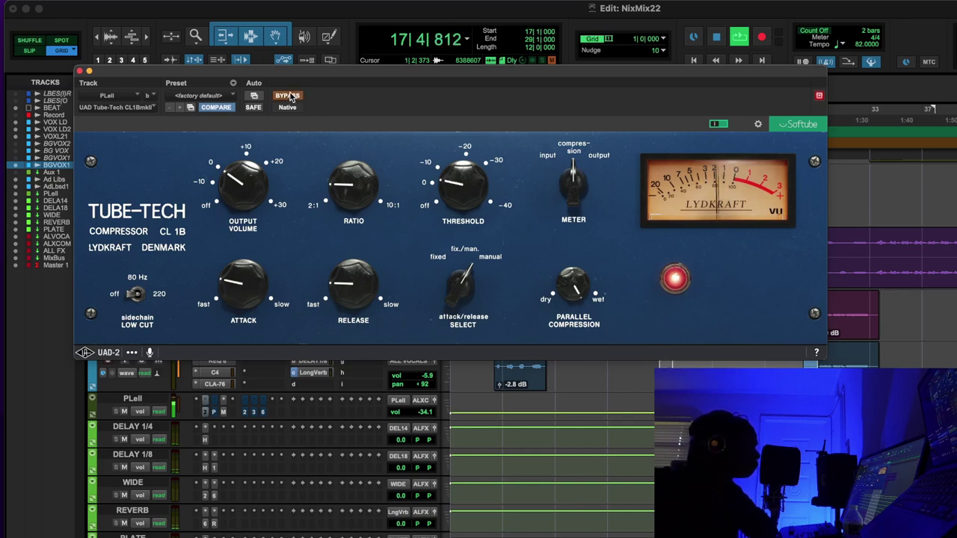
left_click(291, 98)
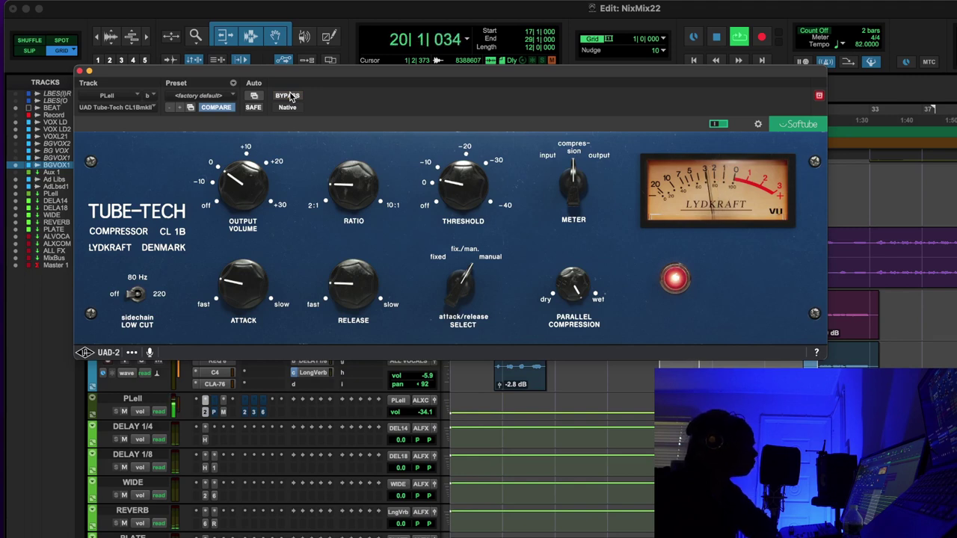
mouse_move(466, 183)
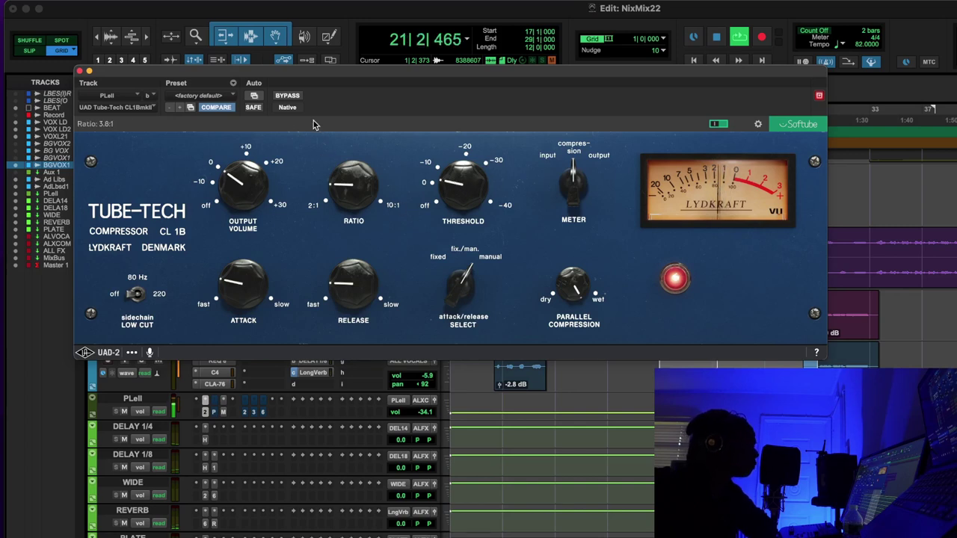
left_click(281, 97)
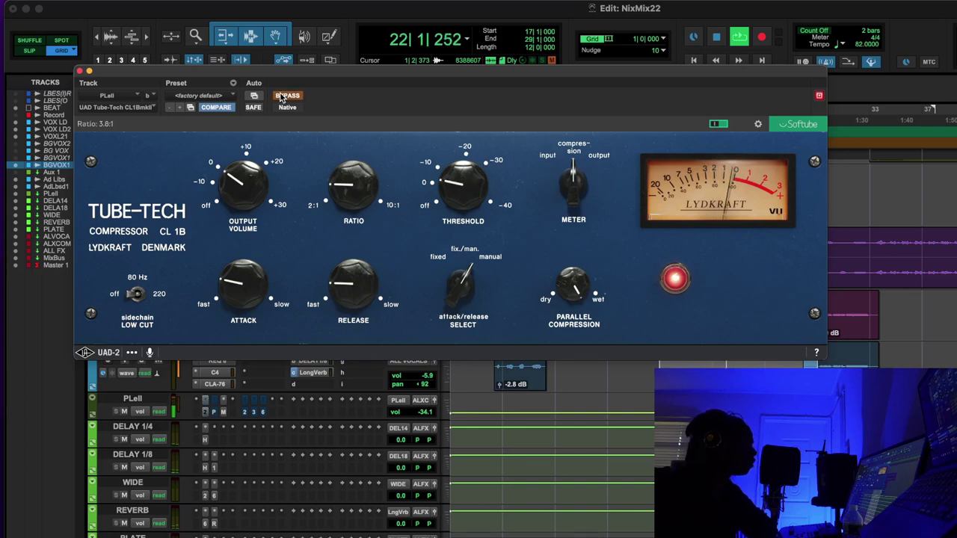
left_click(282, 97)
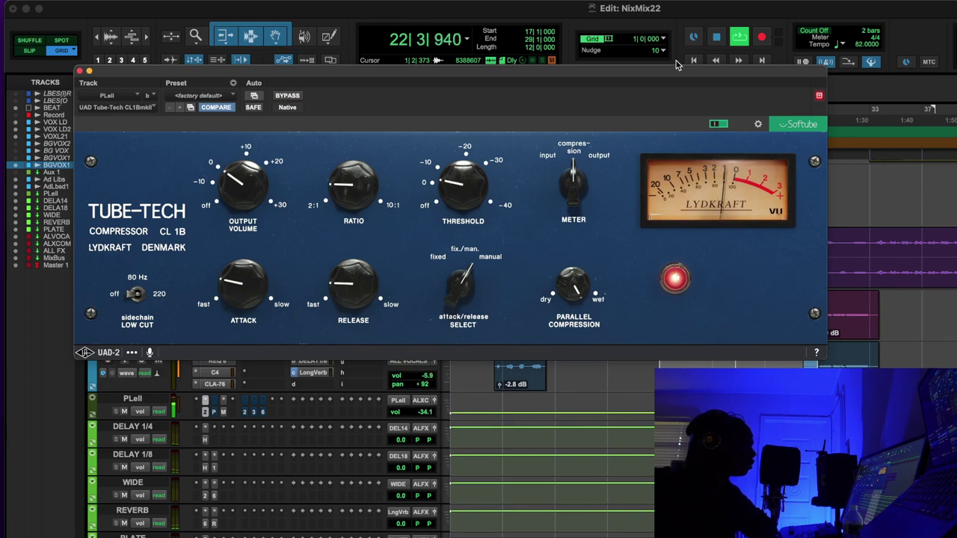
left_click(714, 41)
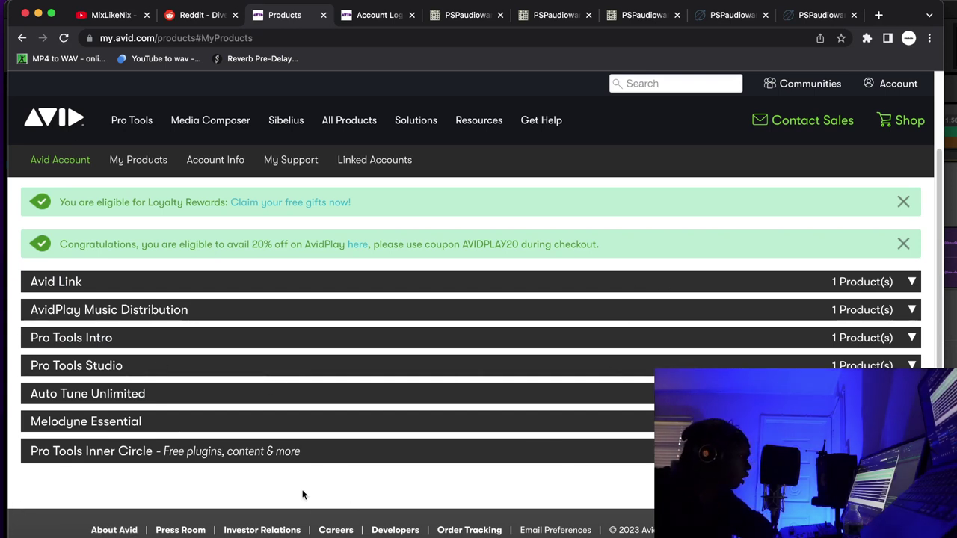
In the browser, open the PSP Audioware redemption page from the Pro Tools Inner Circle offers, and close the CL 1B window back in Pro Tools
left_click(338, 451)
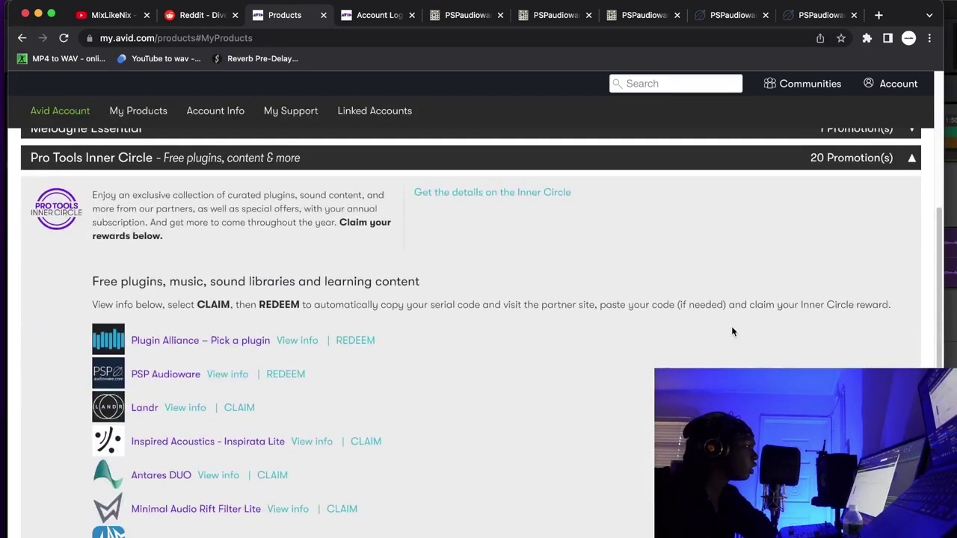
left_click(284, 374)
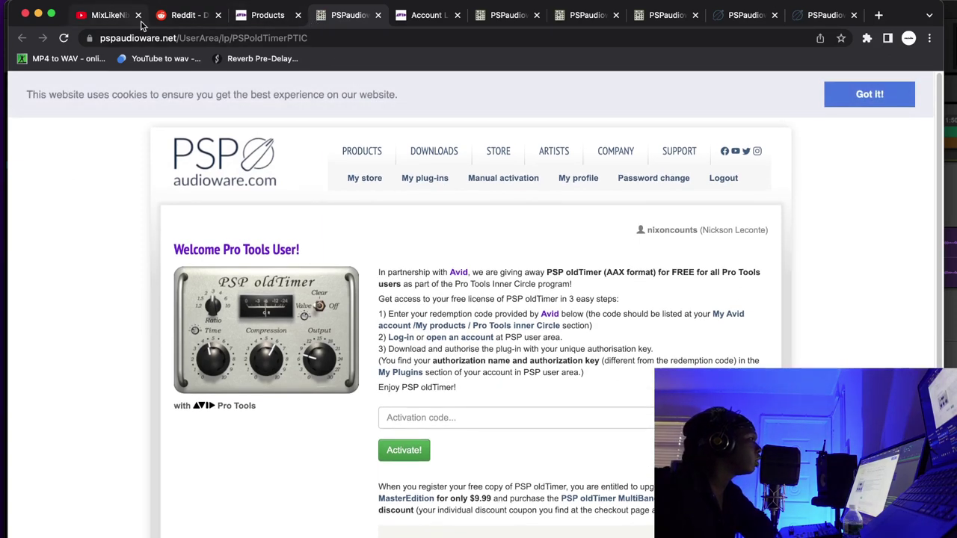
left_click(187, 17)
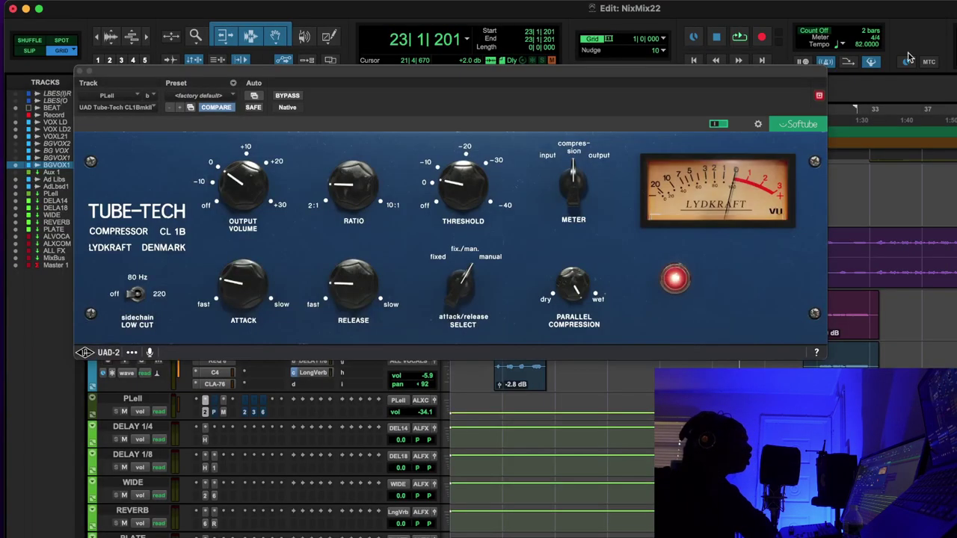
left_click(80, 72)
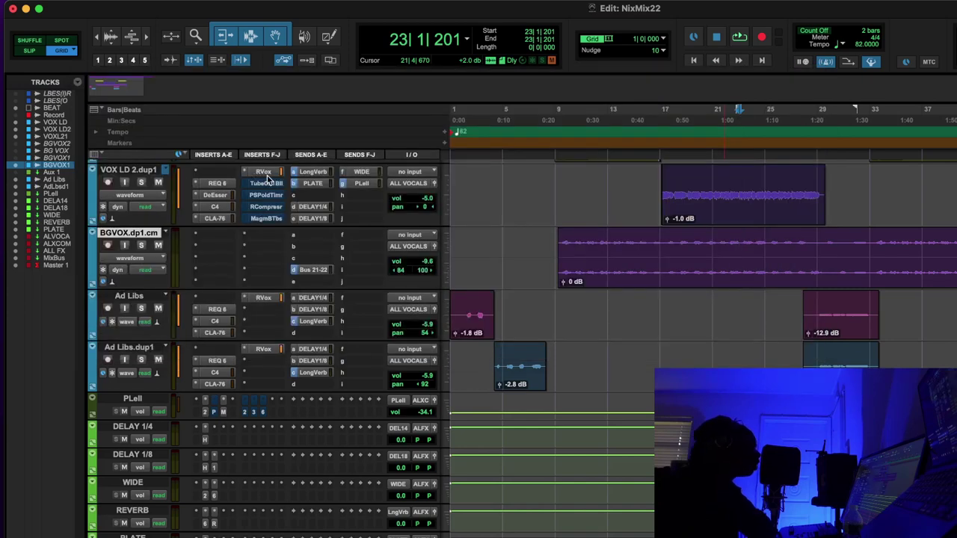